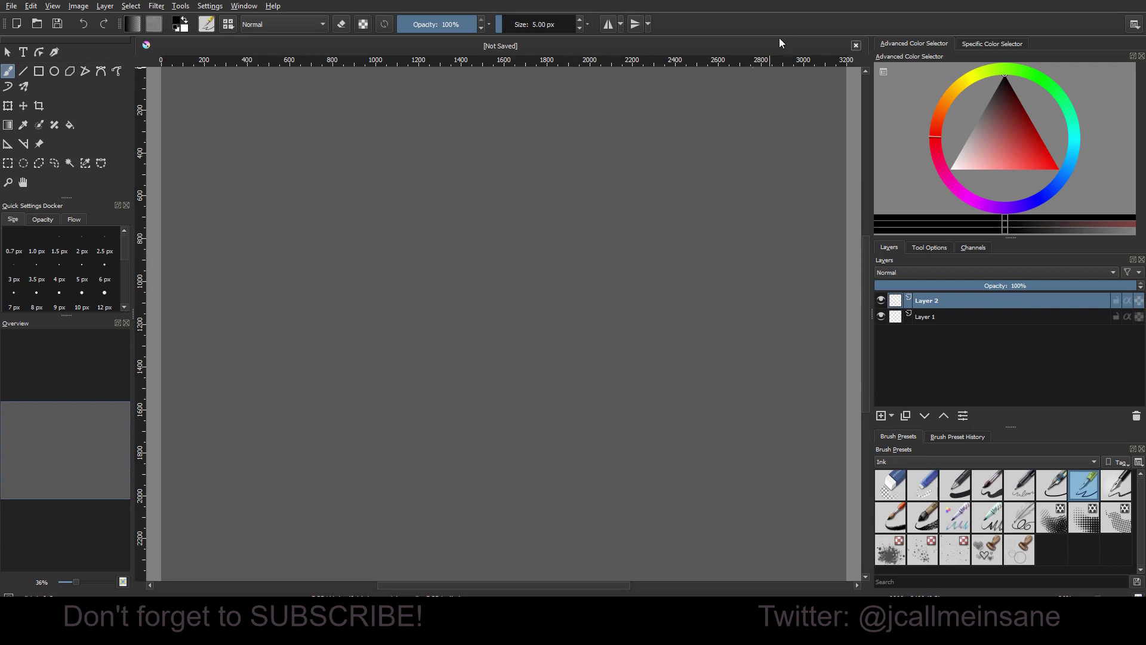
Raise the brush to 6 px, scribble a looping test ink stroke, then clear the canvas.
key("bracketright")
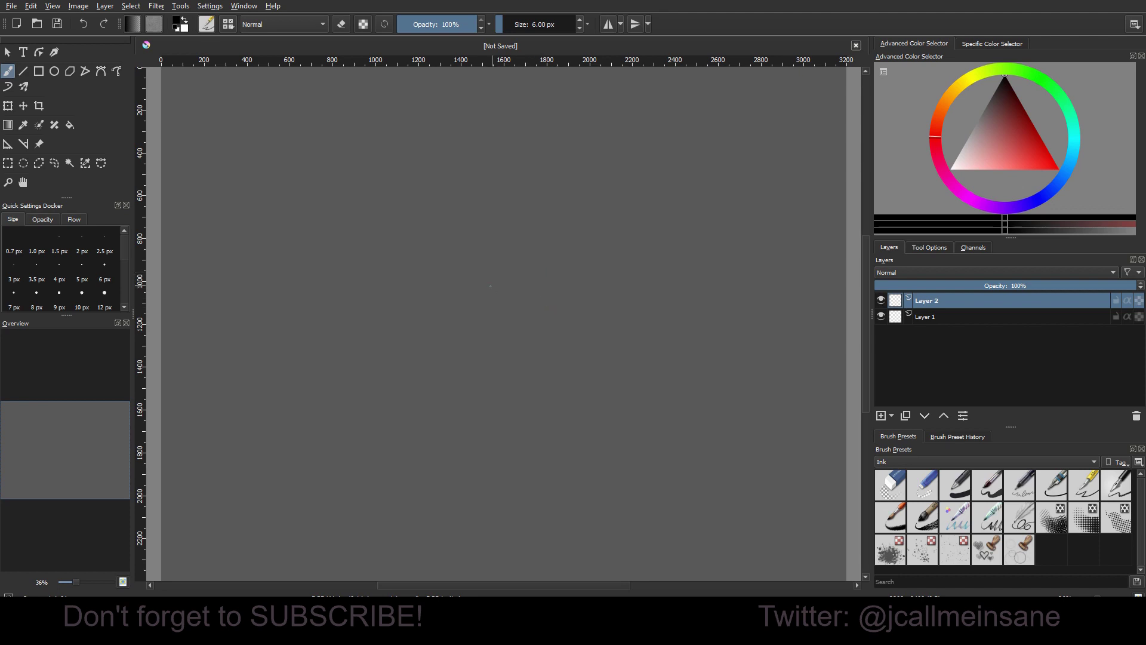
mouse_move(502, 250)
left_mouse_down()
mouse_move(597, 298)
mouse_move(655, 401)
left_mouse_up()
mouse_move(694, 353)
left_mouse_down()
mouse_move(687, 256)
mouse_move(388, 412)
left_mouse_up()
key("Delete")
Load the My Favorites tag's brushes into the pop-up palette's ring.
right_click(499, 285)
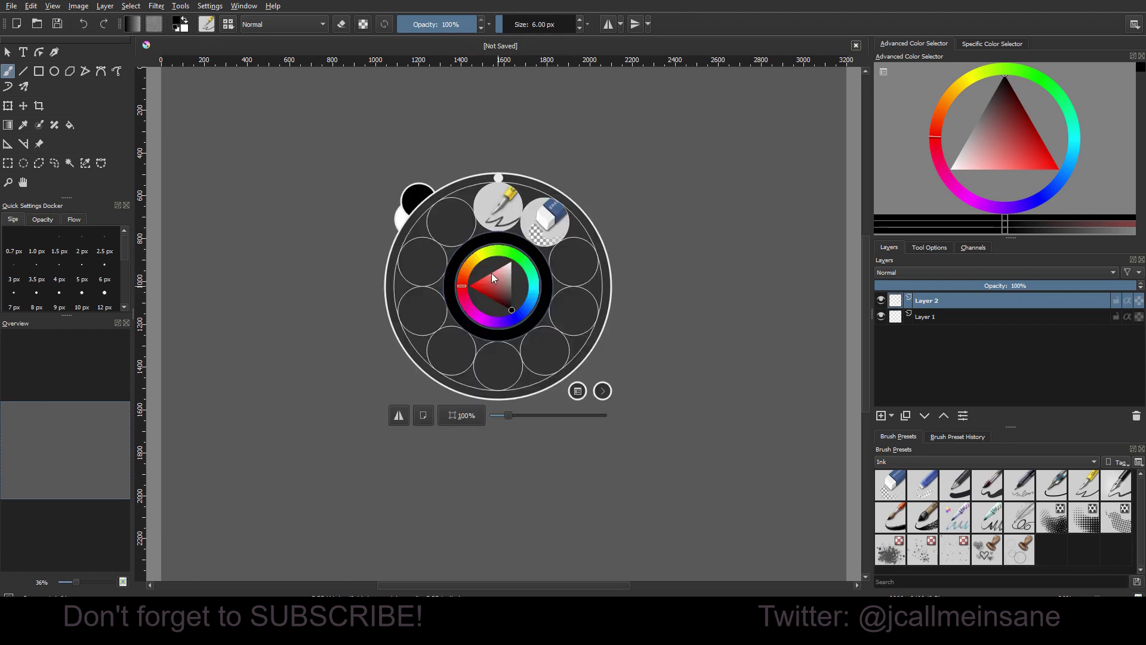
left_click(578, 392)
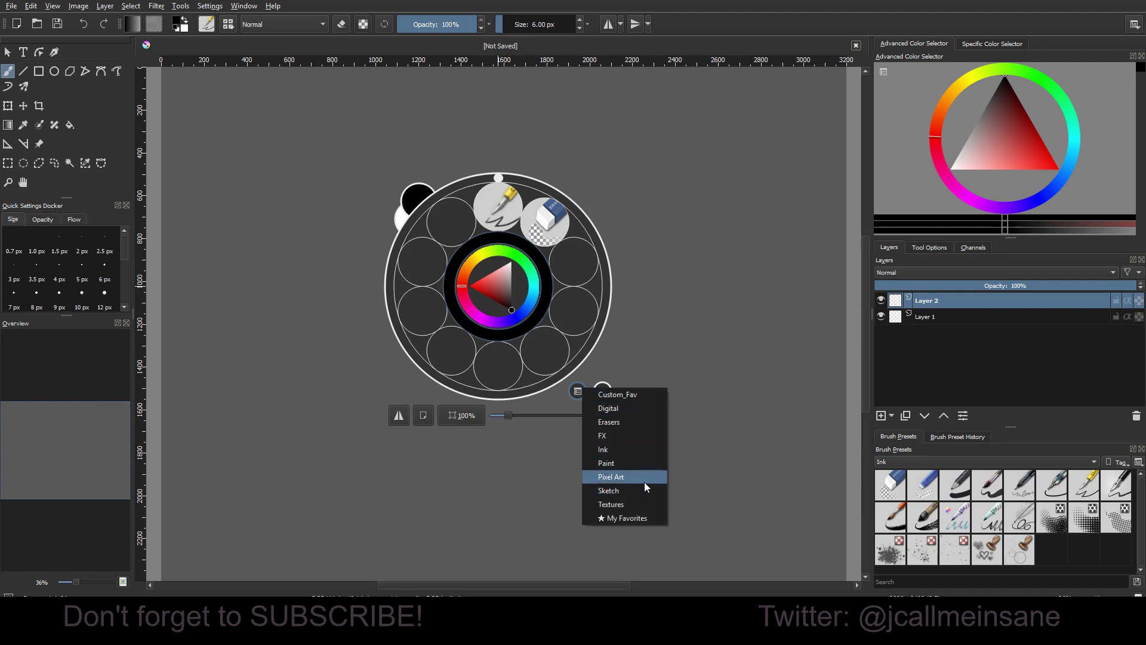
left_click(642, 515)
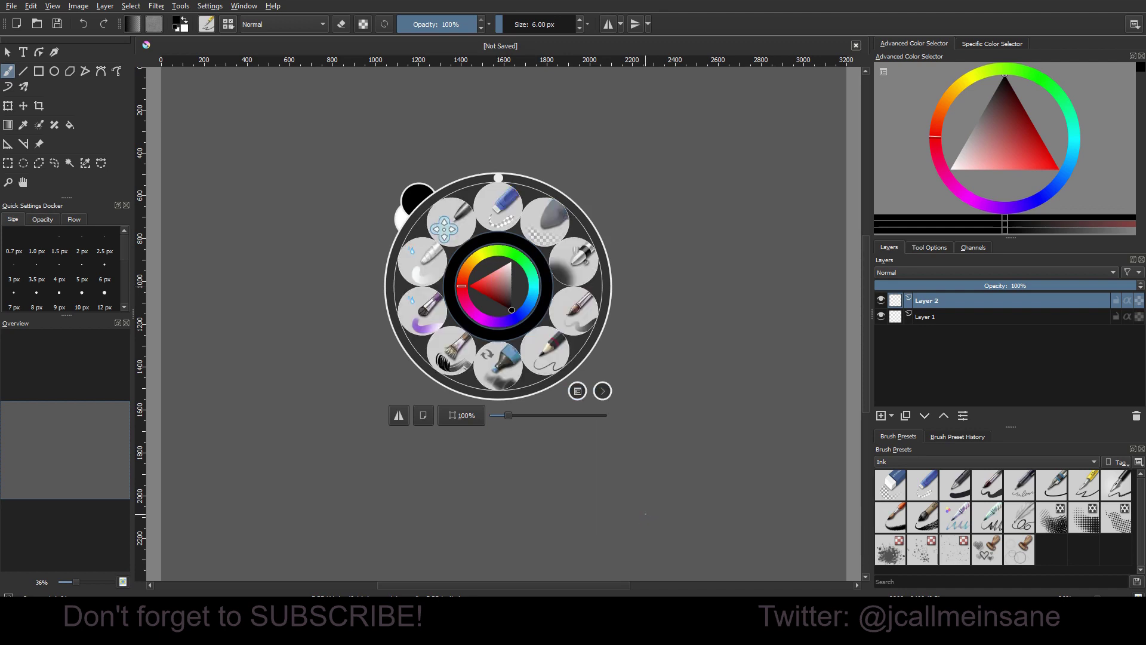
left_click(578, 391)
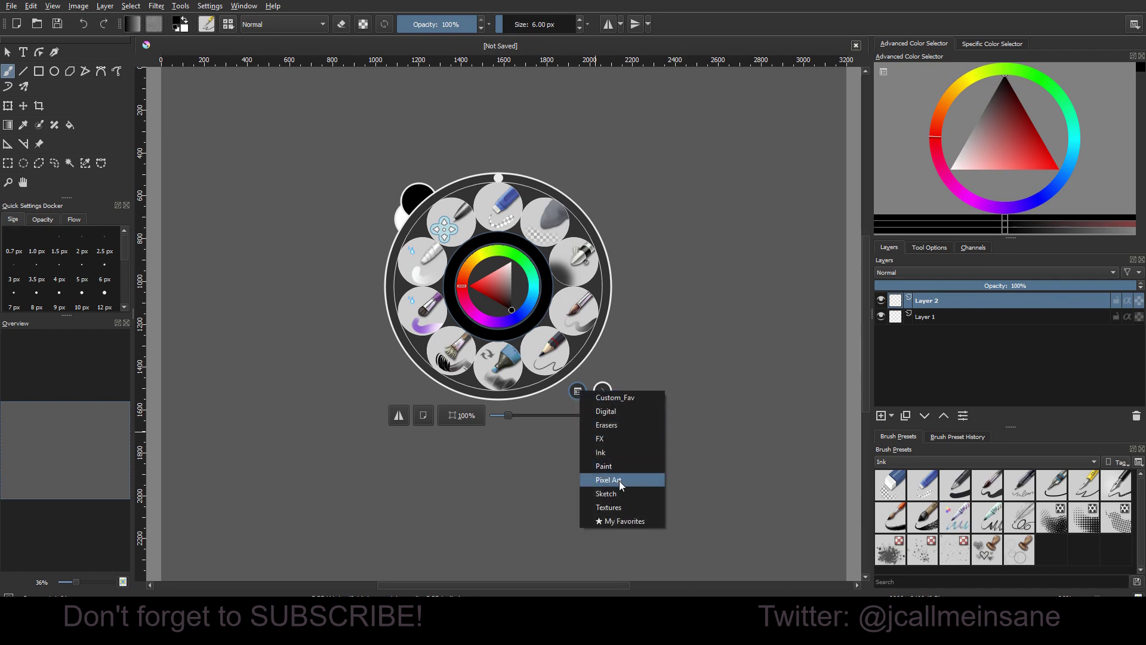
left_click(578, 359)
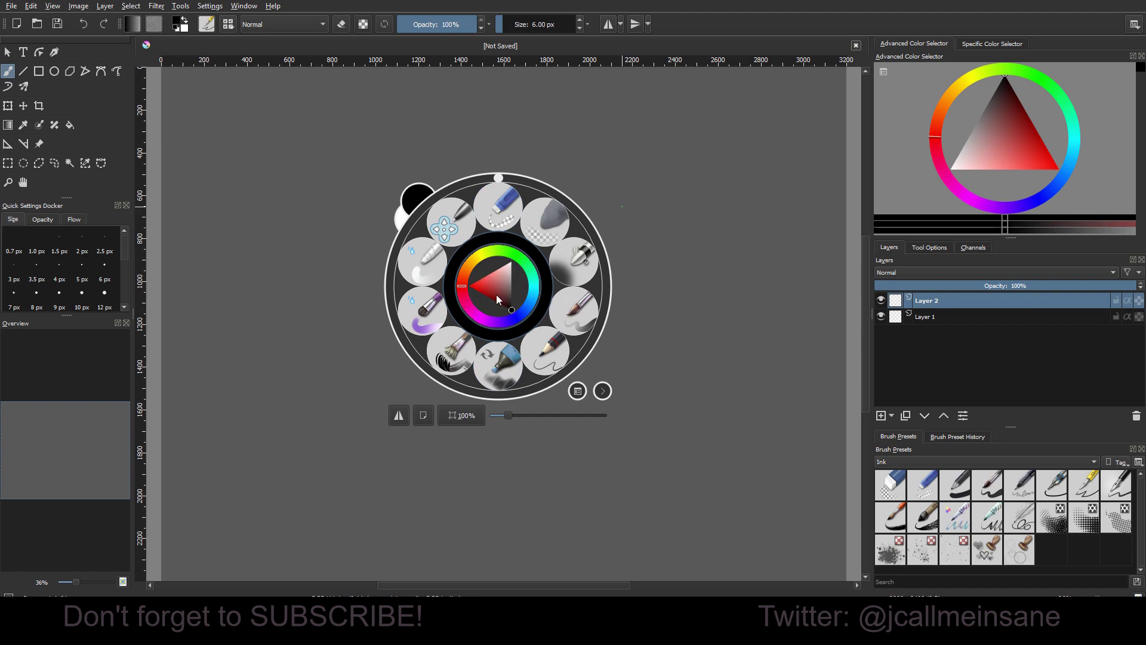
Cycle the foreground colour through yellow and green to purple, then tilt the canvas and reset it to 0°.
left_click_drag(492, 281, 484, 270)
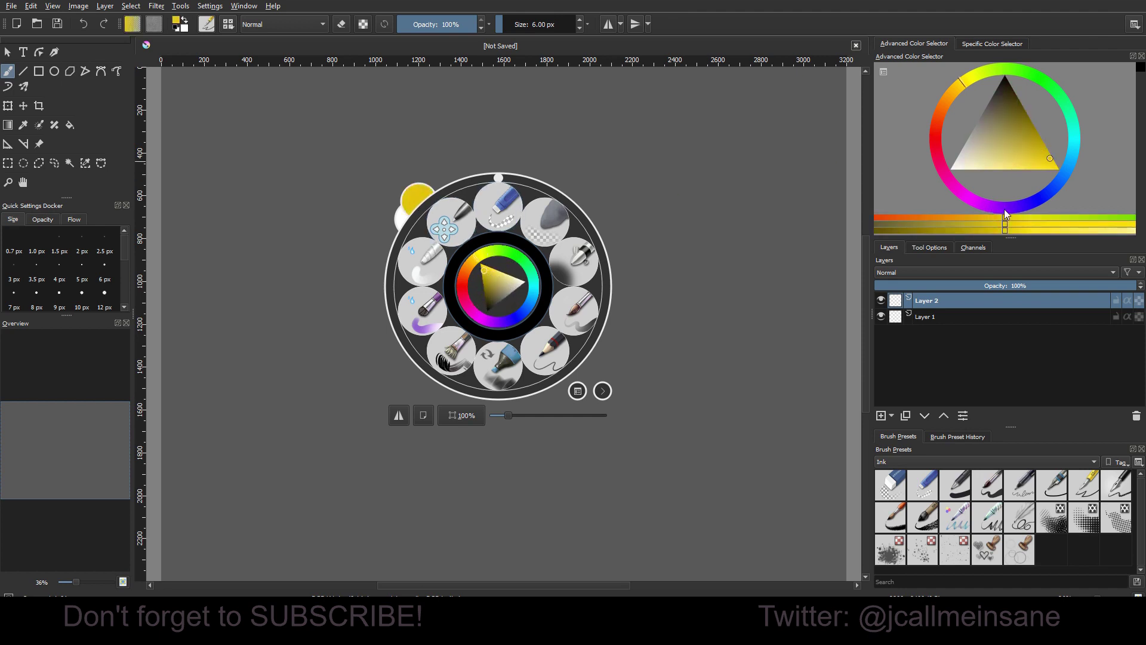
left_click_drag(525, 263, 528, 267)
left_click(503, 273)
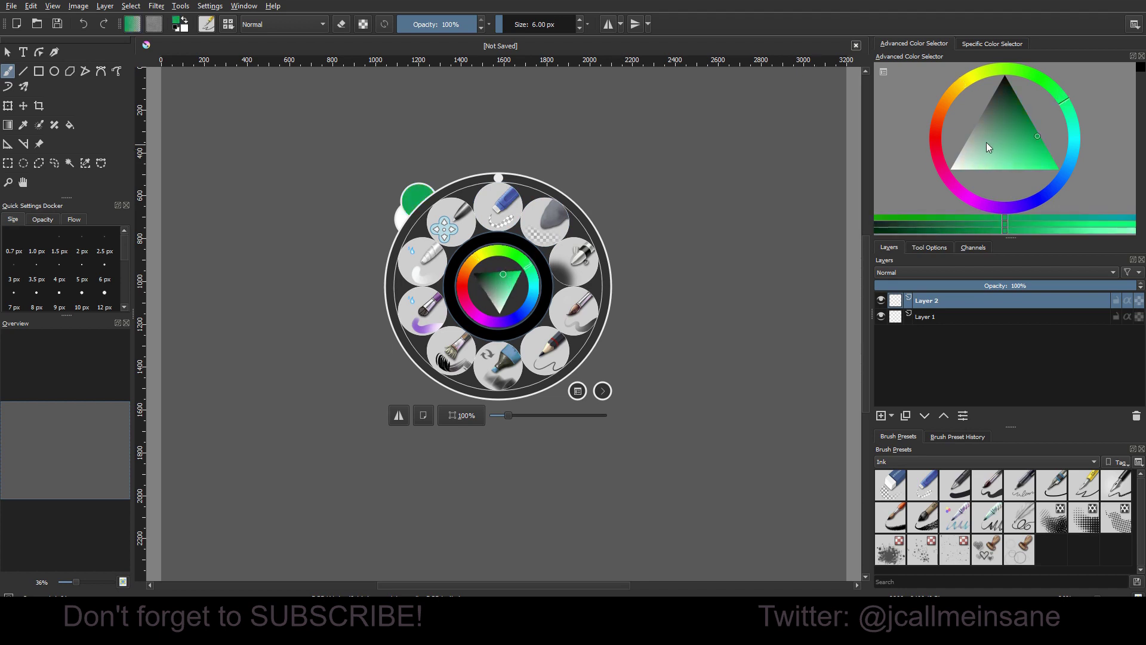
mouse_move(526, 271)
left_mouse_down()
mouse_move(468, 322)
mouse_move(495, 323)
left_mouse_up()
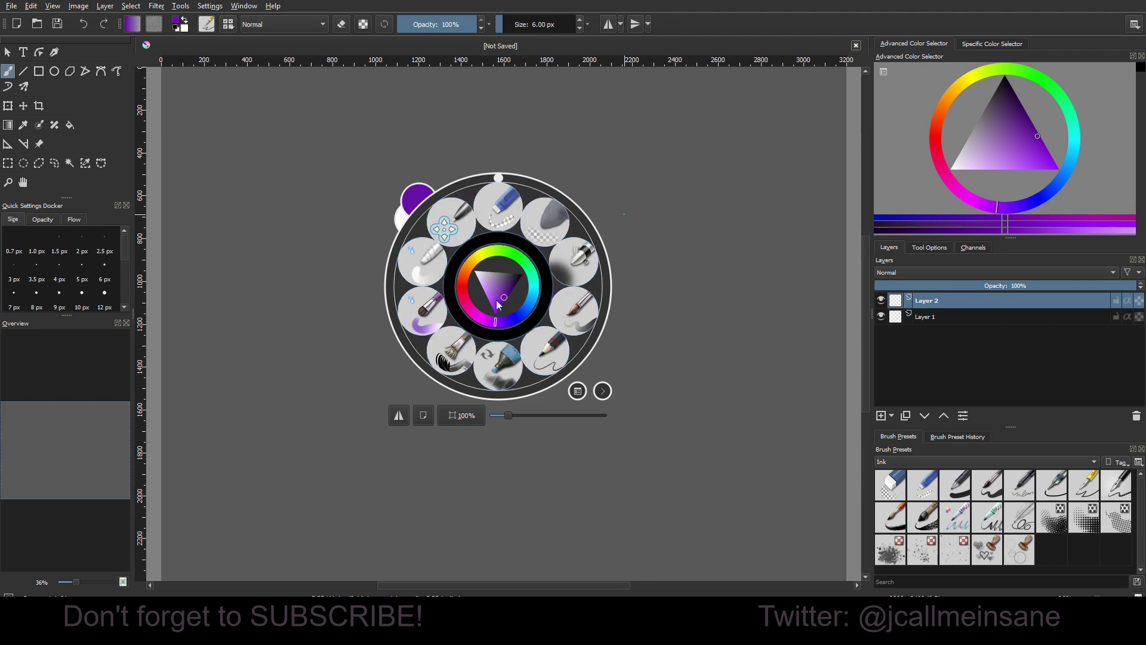
left_click_drag(497, 176, 456, 186)
left_click(499, 178)
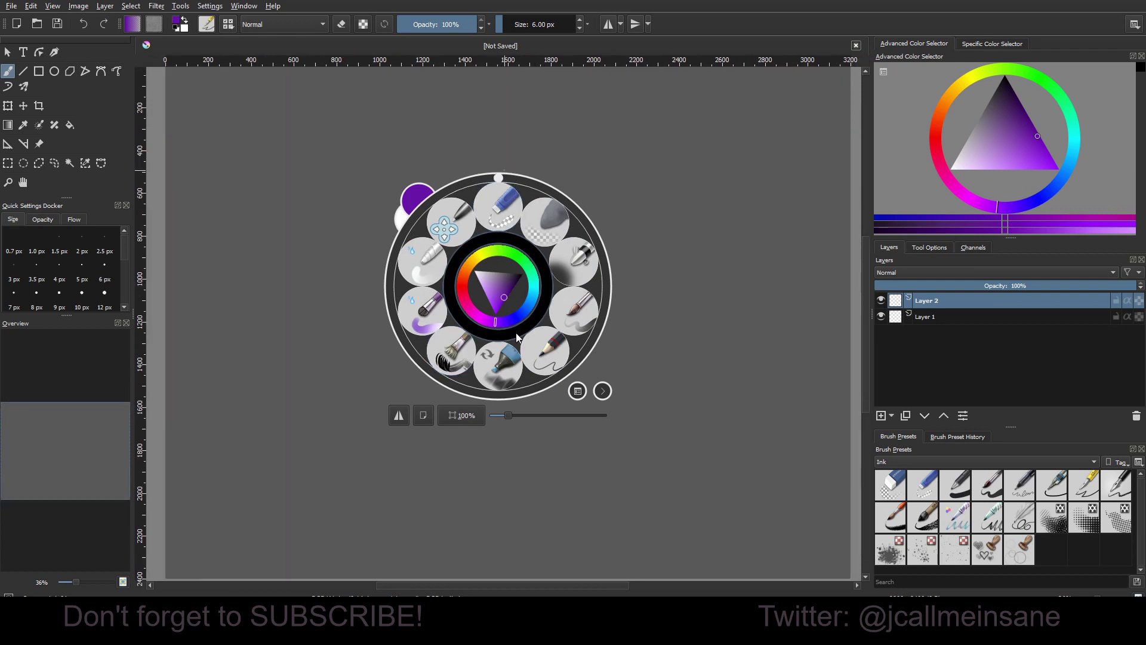
Zoom the canvas to 100%, then switch canvas-only mode on and off.
mouse_move(507, 416)
left_mouse_down()
mouse_move(535, 416)
mouse_move(499, 421)
mouse_move(508, 416)
left_mouse_up()
left_click(507, 416)
left_click(466, 416)
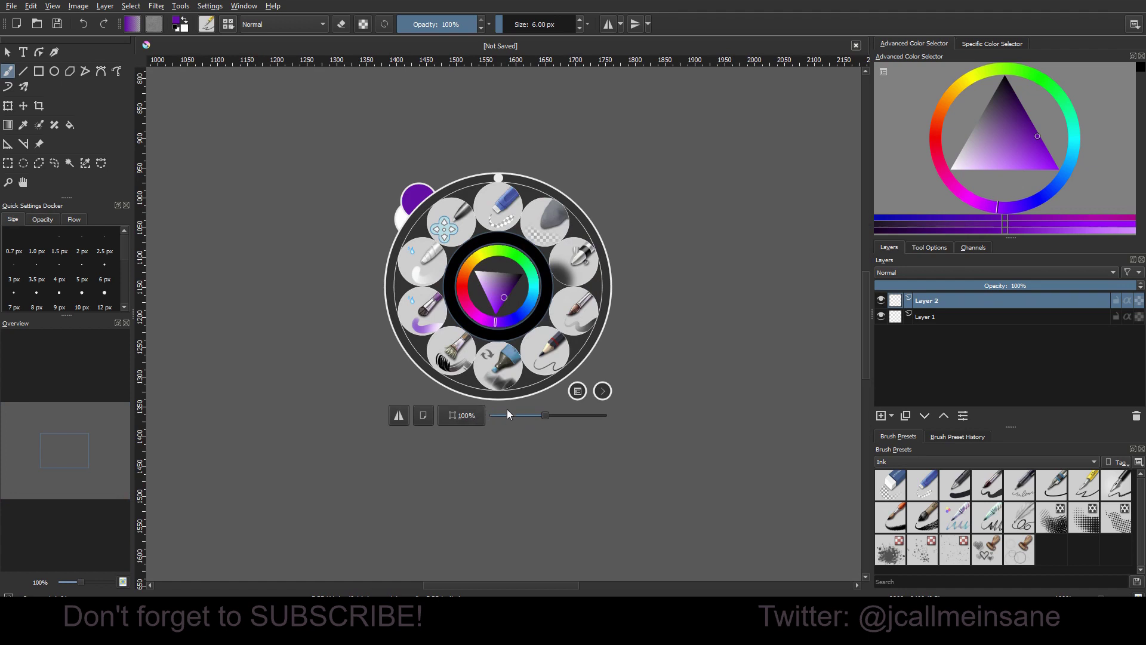
left_click(425, 417)
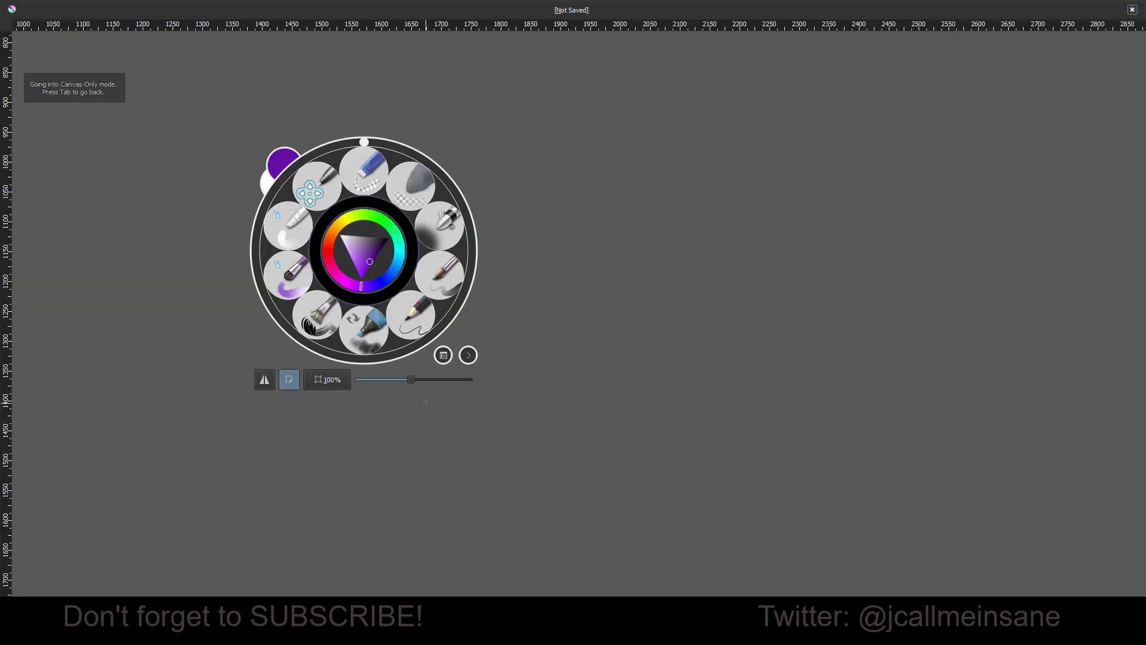
left_click(290, 381)
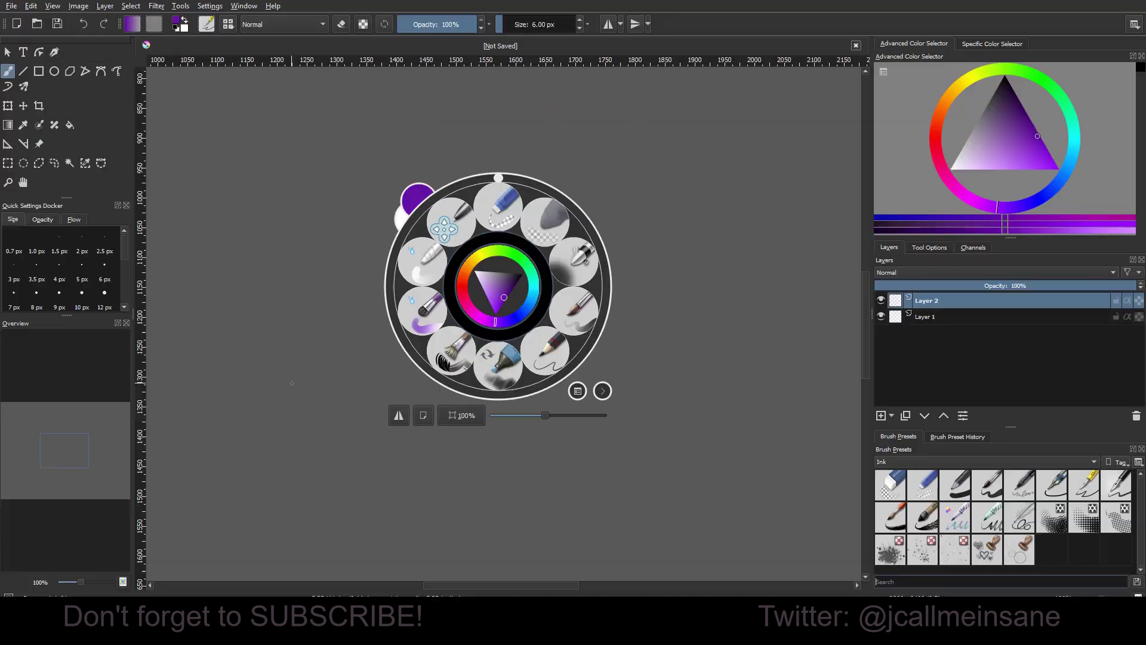
Toggle horizontal mirroring several times, then zoom out to 25% to see the whole image.
left_click(403, 417)
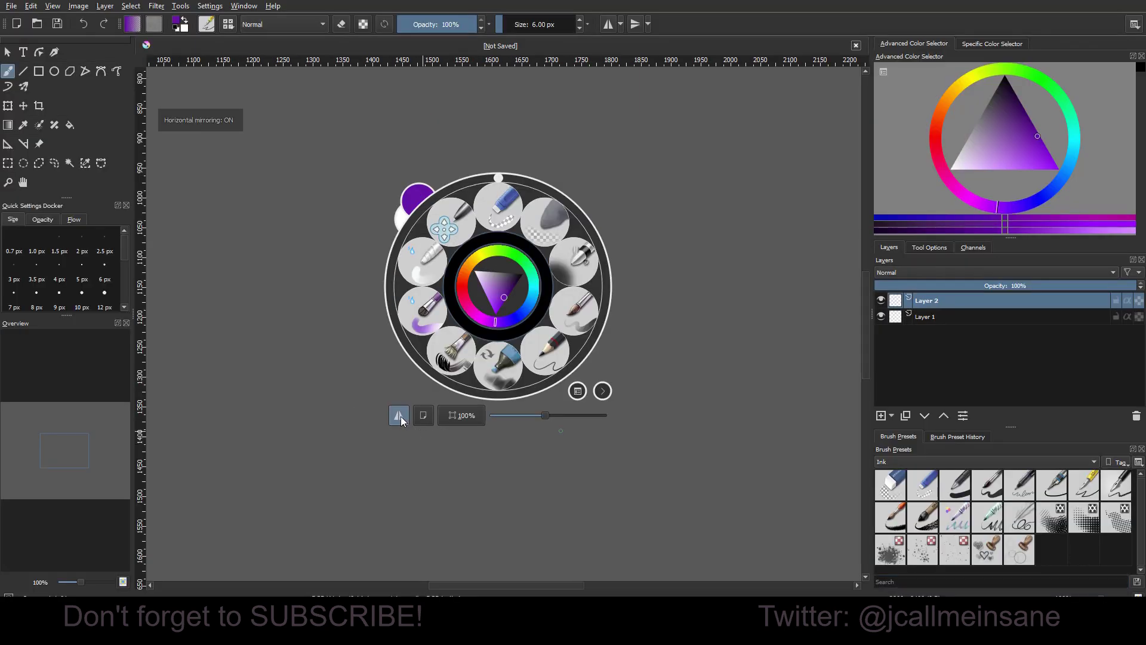
left_click(399, 416)
left_click(400, 417)
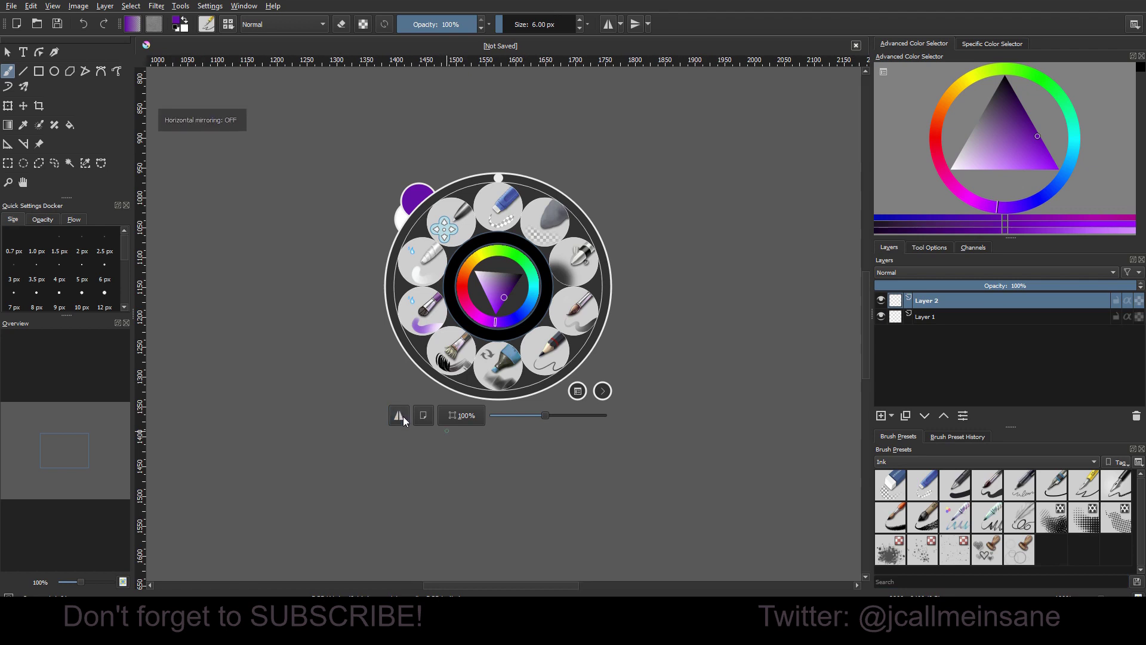
left_click(402, 415)
left_click(406, 420)
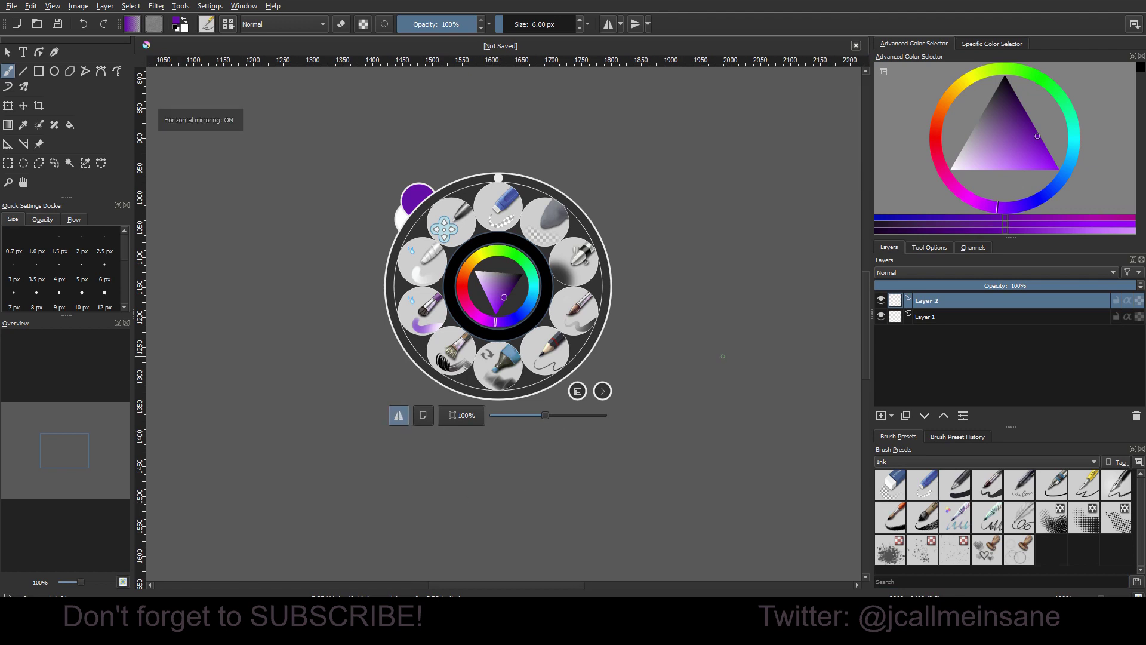
left_click(648, 390)
key("minus")
key("minus")
key("minus")
key("minus")
Draw purple stacked loops on Layer 2, then toggle horizontal mirroring repeatedly, ending with it off.
mouse_move(708, 325)
left_mouse_down()
mouse_move(680, 352)
mouse_move(716, 358)
left_mouse_up()
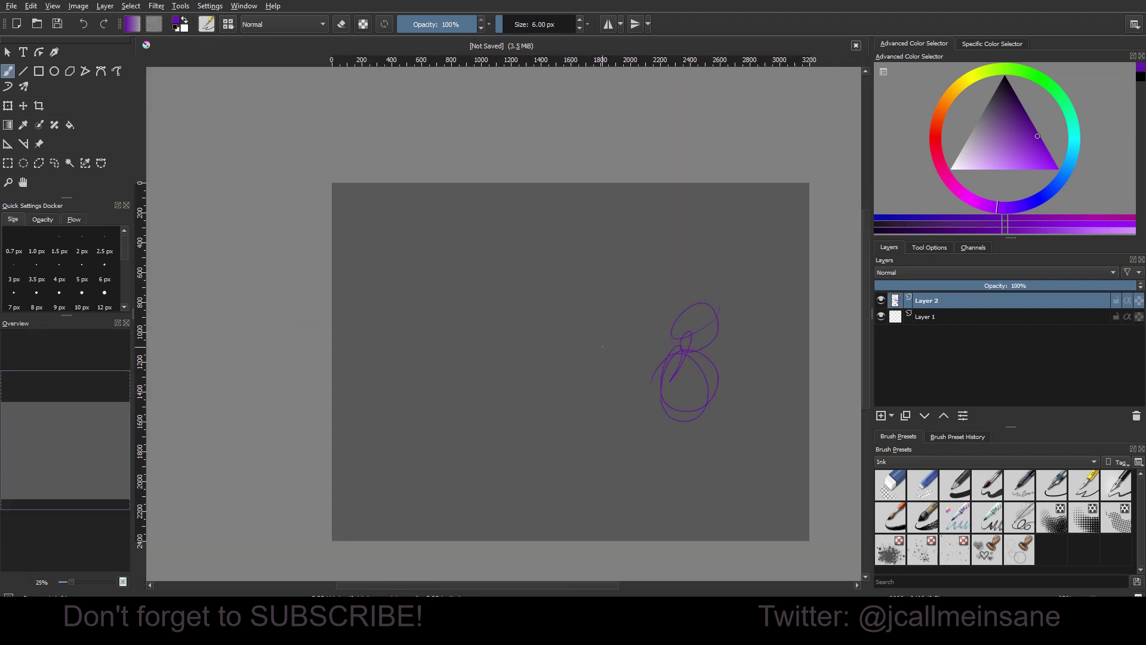
right_click(584, 336)
left_click(487, 466)
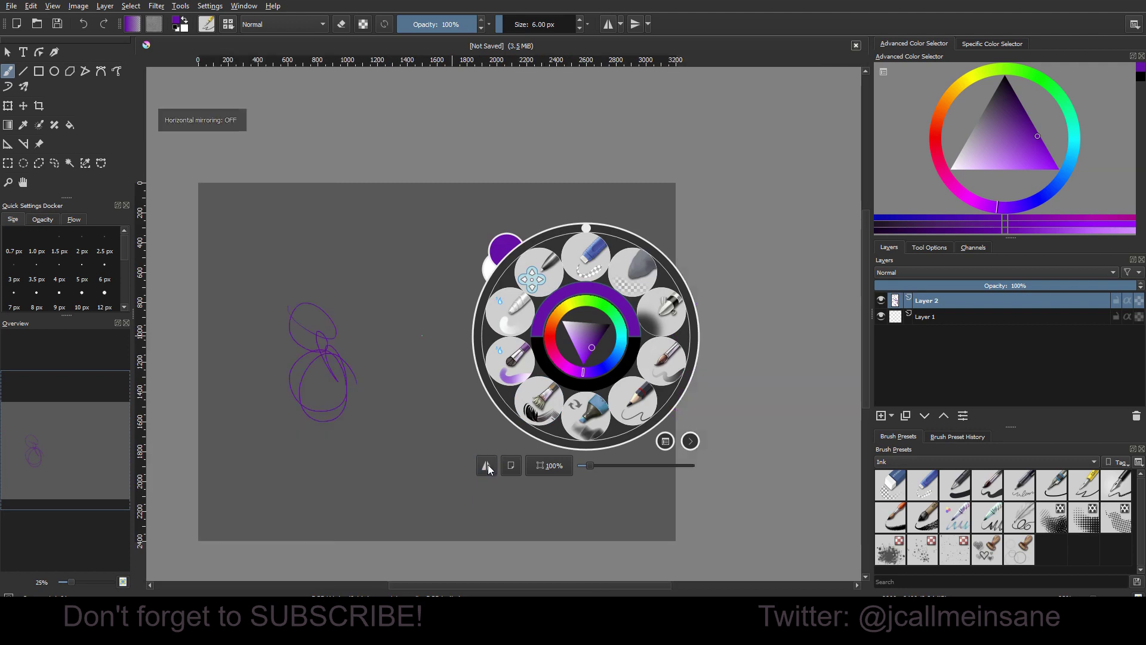
left_click(489, 467)
left_click(489, 467)
left_click(489, 466)
left_click(489, 468)
left_click(489, 468)
left_click(490, 467)
left_click(491, 467)
left_click(490, 468)
left_click(490, 469)
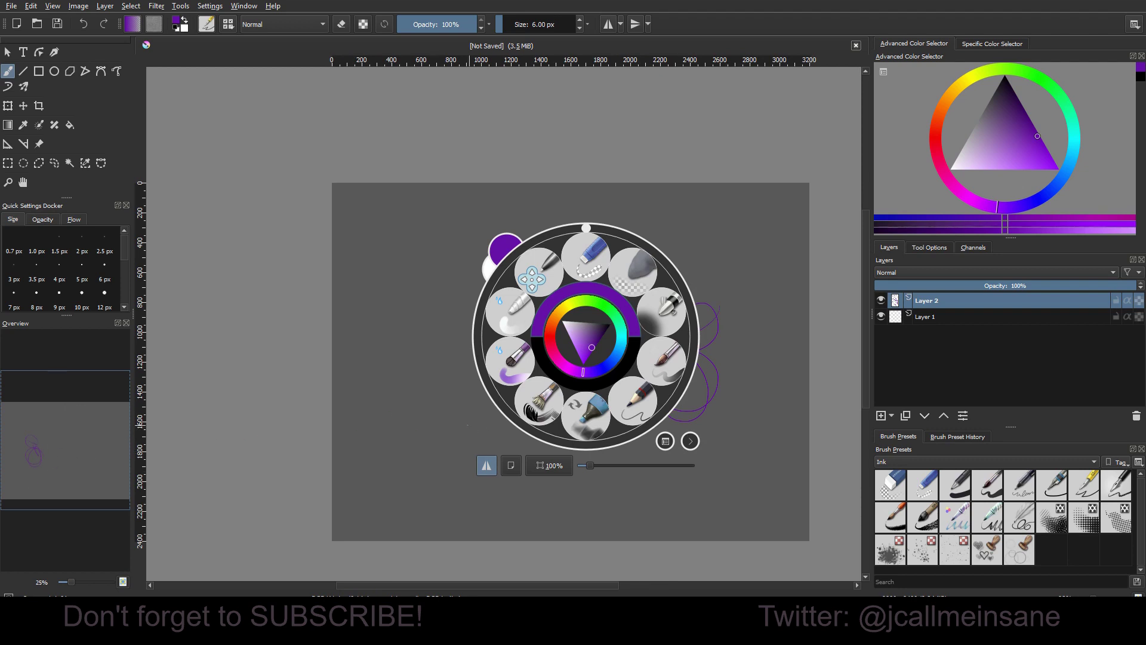
left_click(485, 469)
left_click(484, 469)
left_click(485, 469)
left_click(486, 468)
left_click(487, 468)
Swap foreground and background colours back and forth, keeping purple as the foreground.
right_click(431, 368)
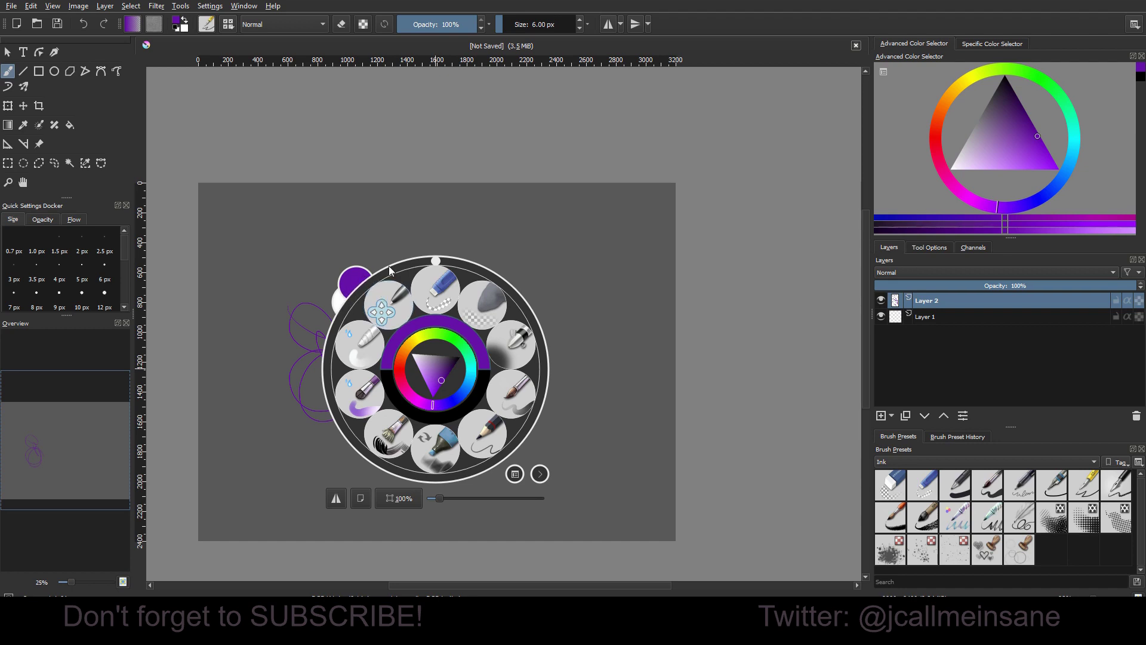
left_click(184, 21)
left_click(184, 21)
left_click(184, 21)
left_click(185, 22)
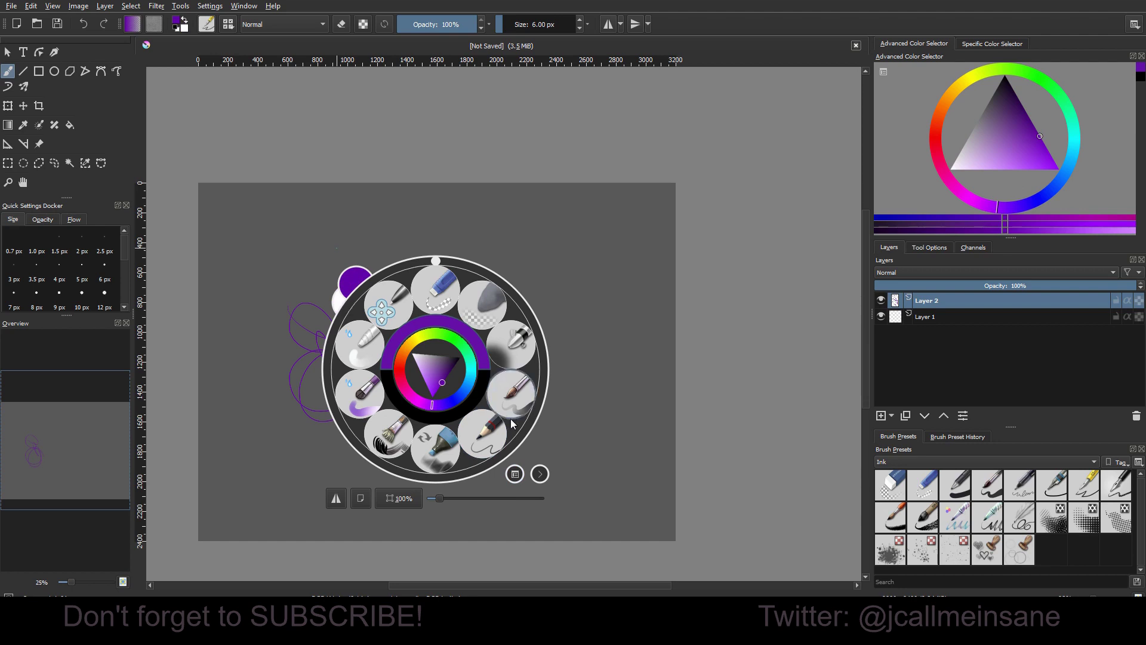
Show the quick brush settings and lower the brush size to 0.
left_click(540, 474)
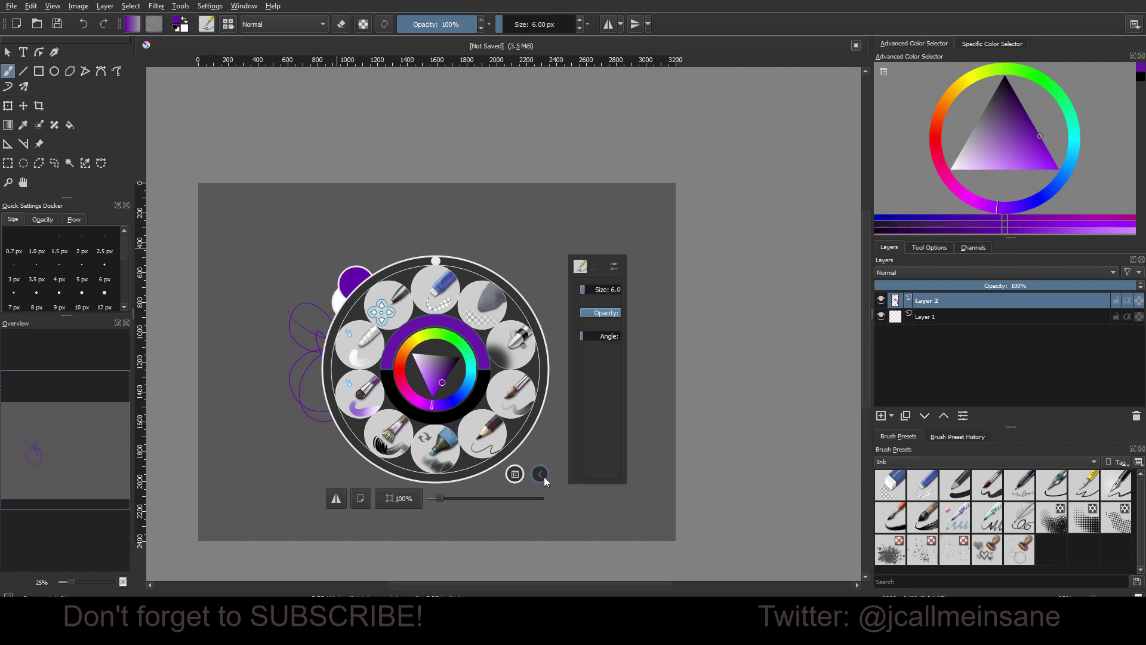
left_click(614, 266)
left_click(726, 176)
left_click_drag(614, 289, 602, 312)
In Brush HUD configuration, browse the properties and move Opacity below Angle, then confirm.
left_click(614, 266)
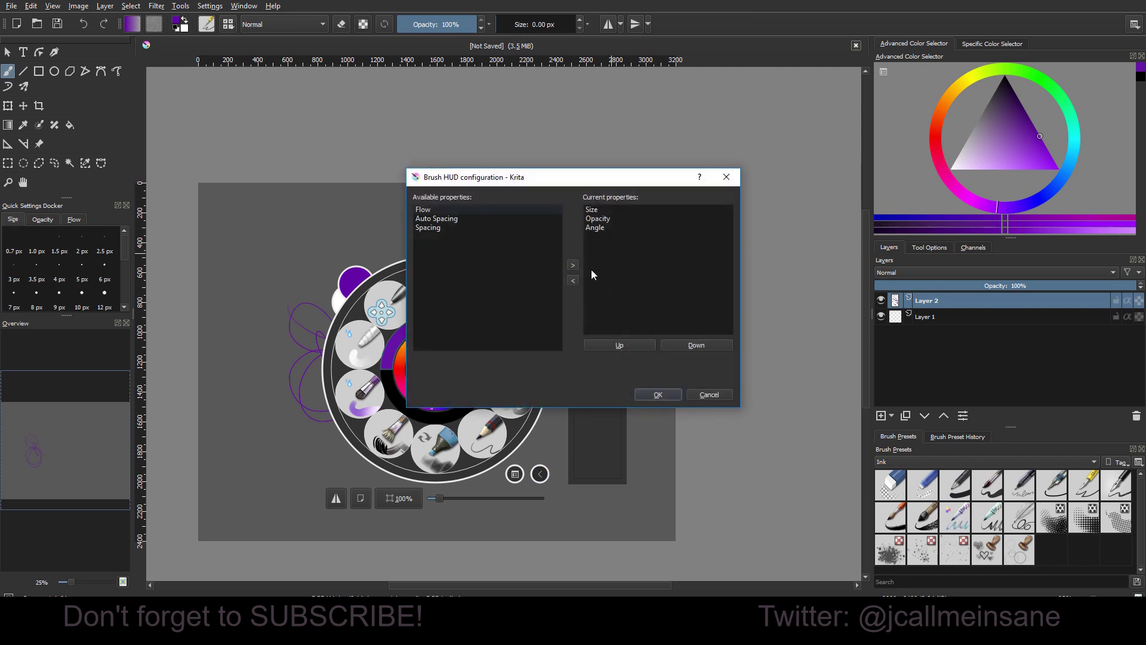
left_click(627, 209)
left_click(618, 220)
left_click(474, 225)
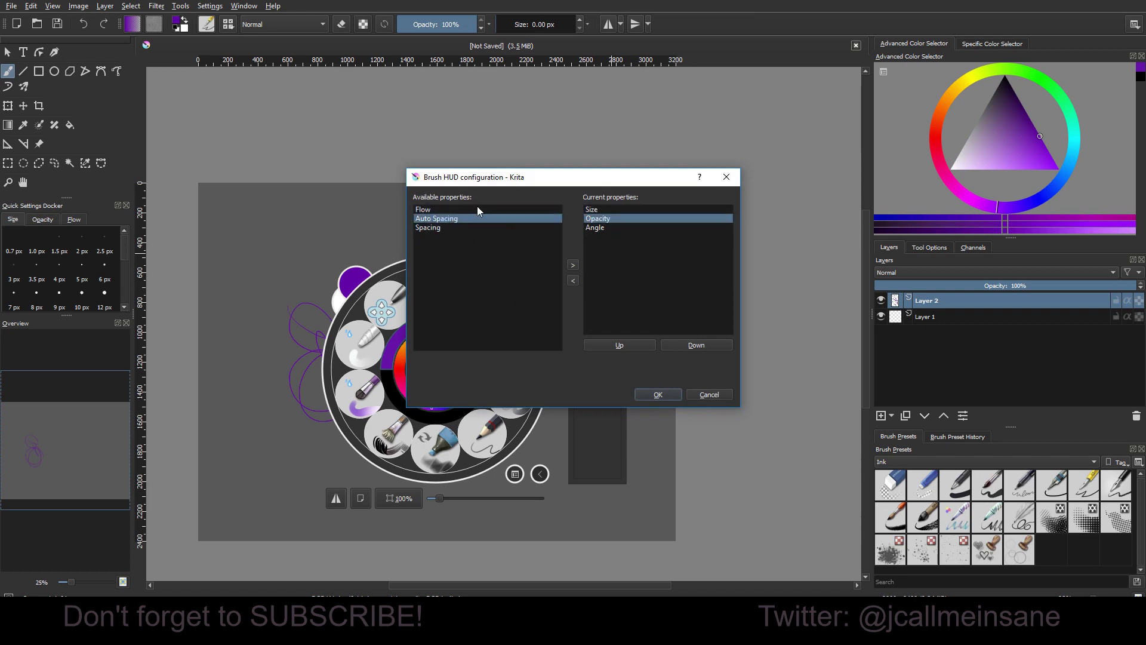
left_click(471, 219)
left_click(464, 228)
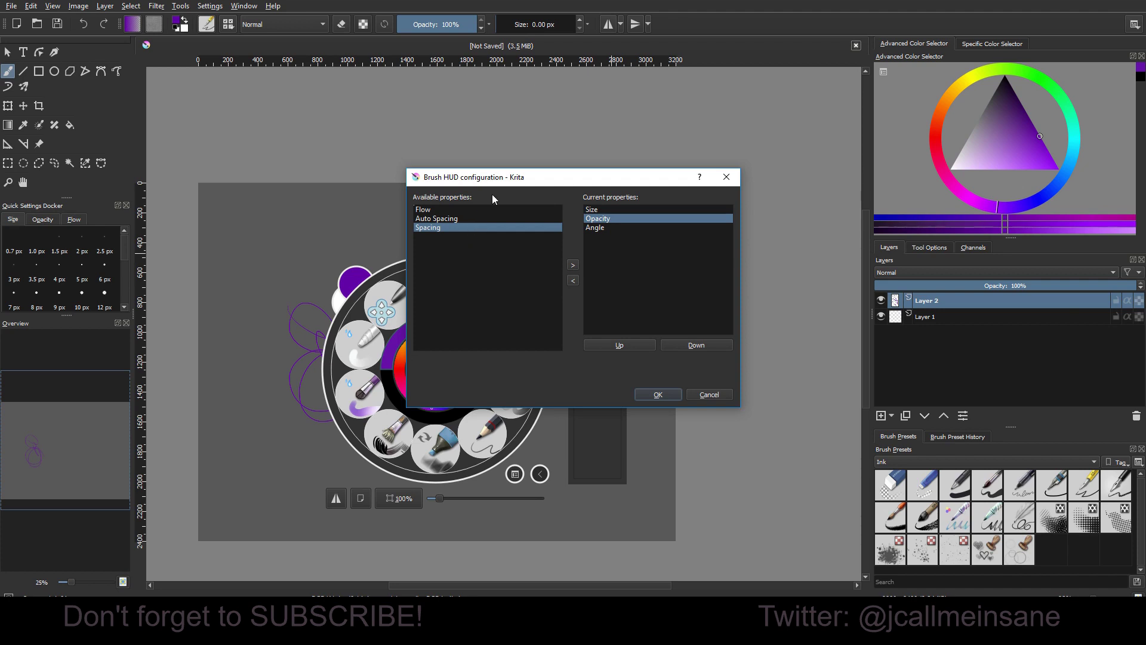
left_click(457, 210)
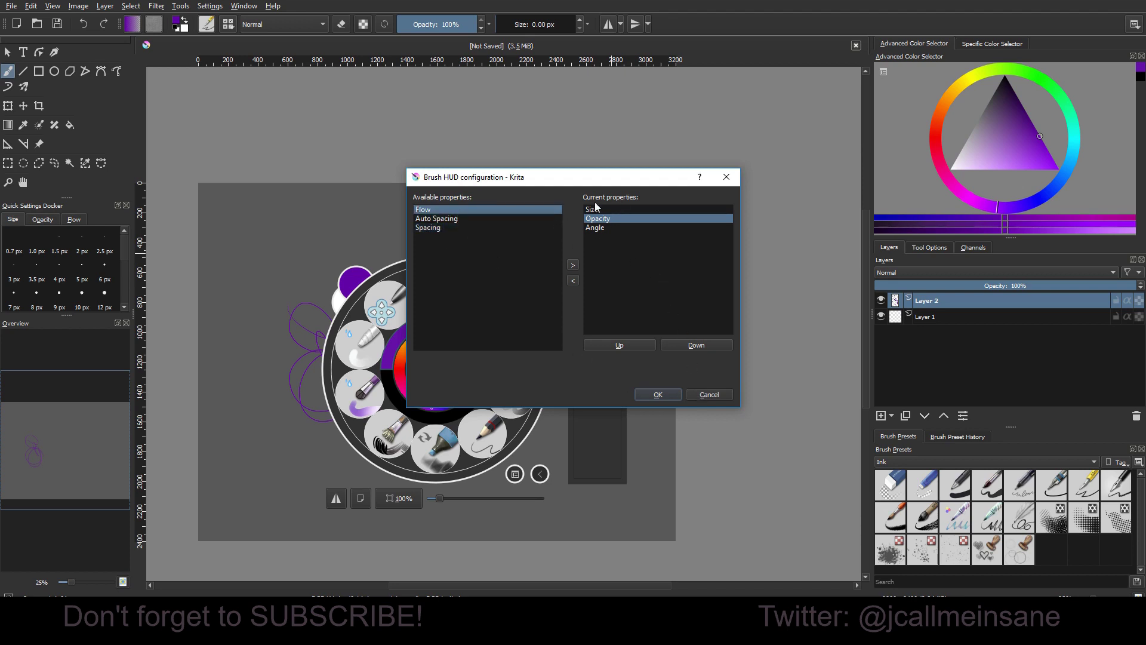
mouse_move(617, 181)
left_mouse_down()
mouse_move(335, 175)
mouse_move(317, 239)
mouse_move(529, 225)
left_mouse_up()
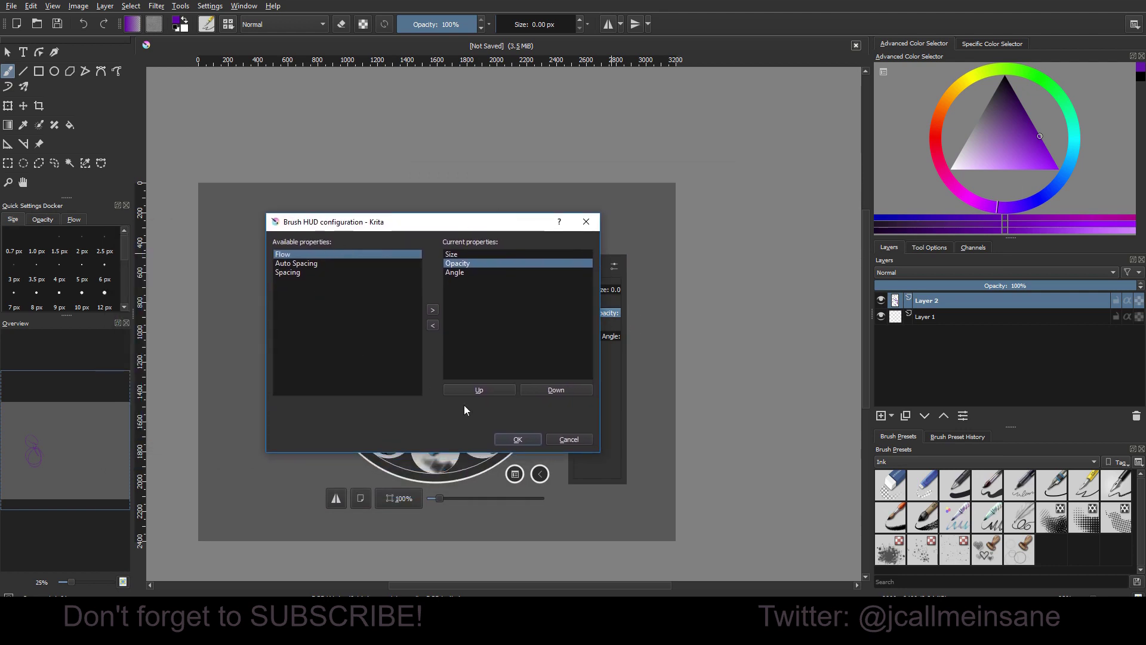
left_click(489, 253)
left_click(486, 264)
left_click(538, 391)
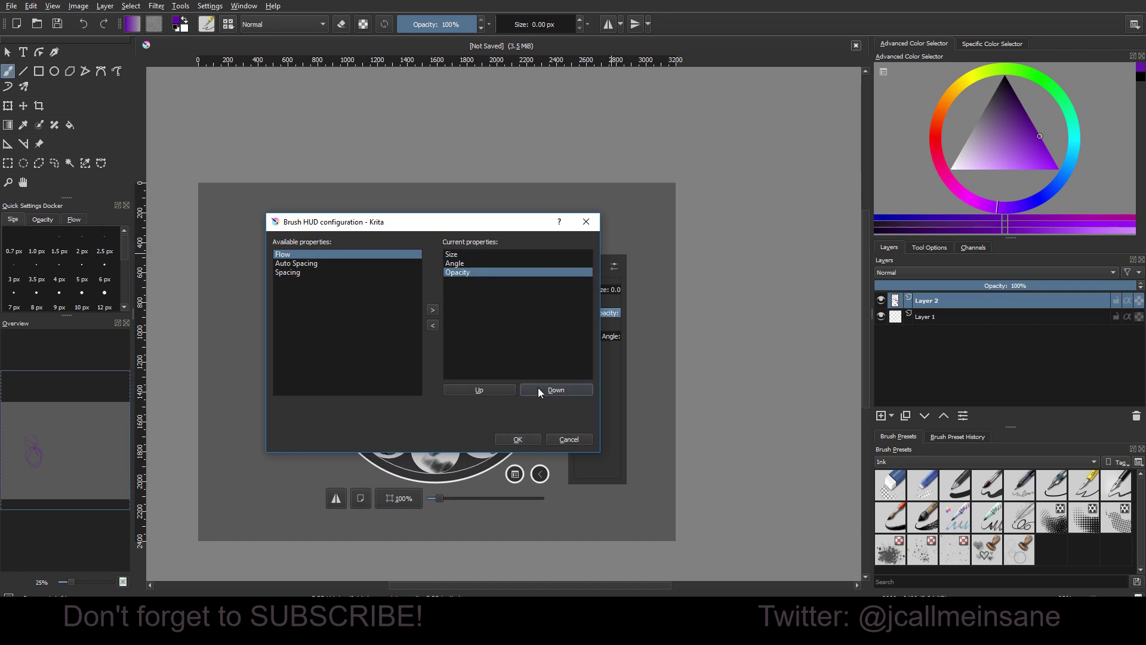
left_click(529, 435)
Move Opacity back above Angle so the HUD lists Size, Opacity, Angle, and confirm.
left_click(614, 266)
left_click(614, 230)
left_click(619, 345)
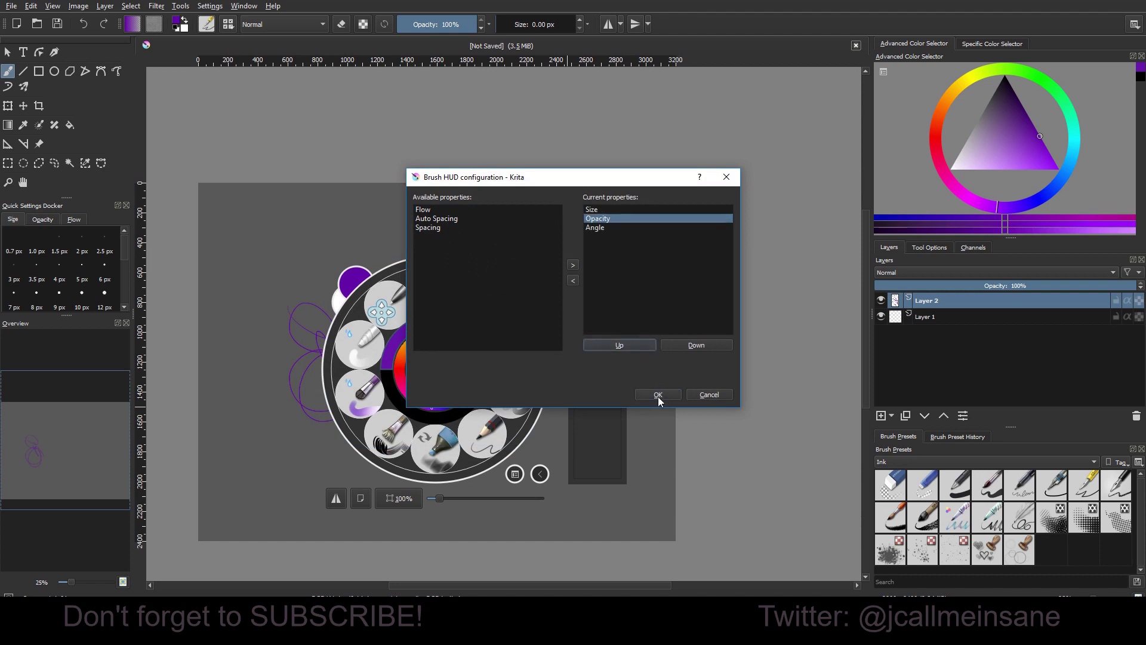
left_click(657, 395)
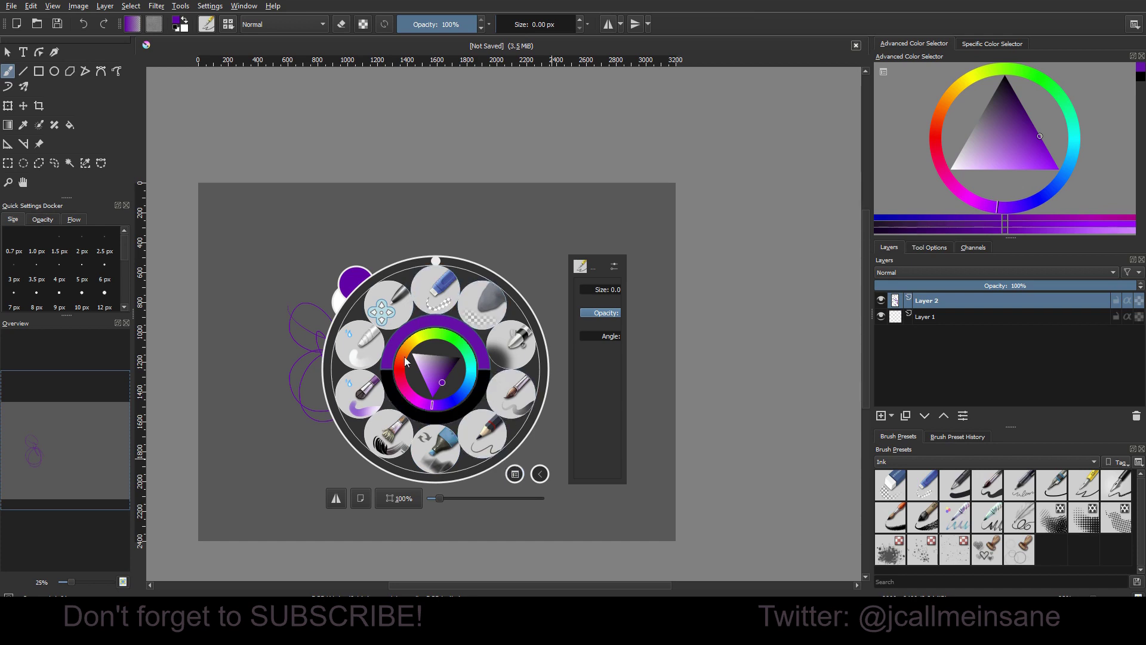
Cycle the palette's brush ring through the Erasers, FX and Ink tags.
left_click(513, 476)
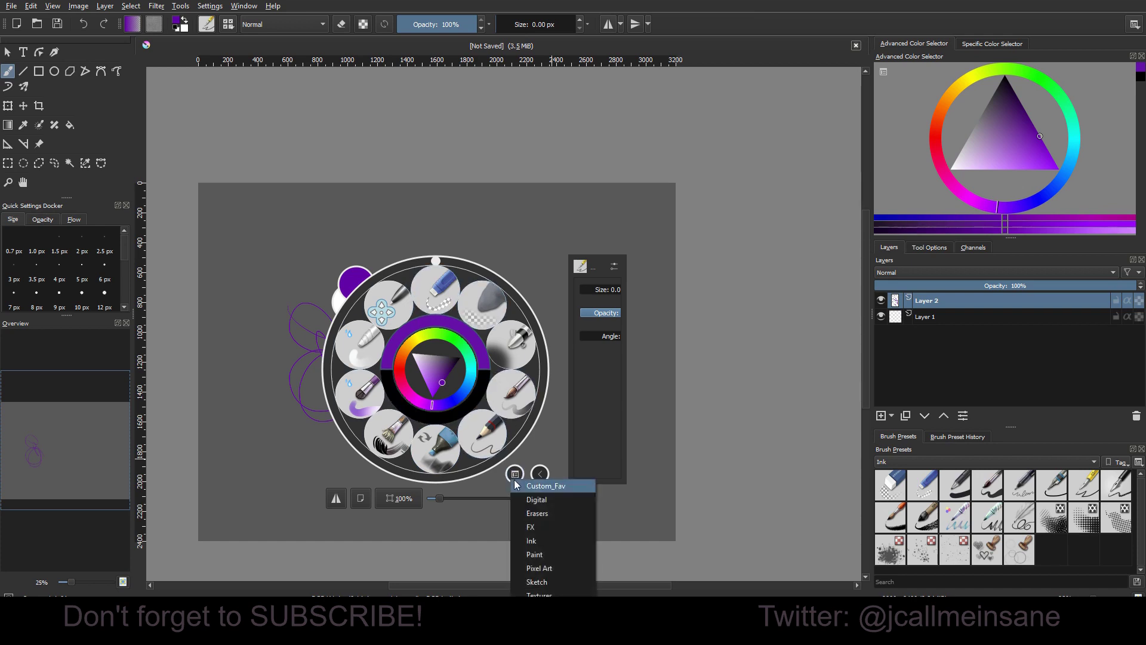
left_click(560, 511)
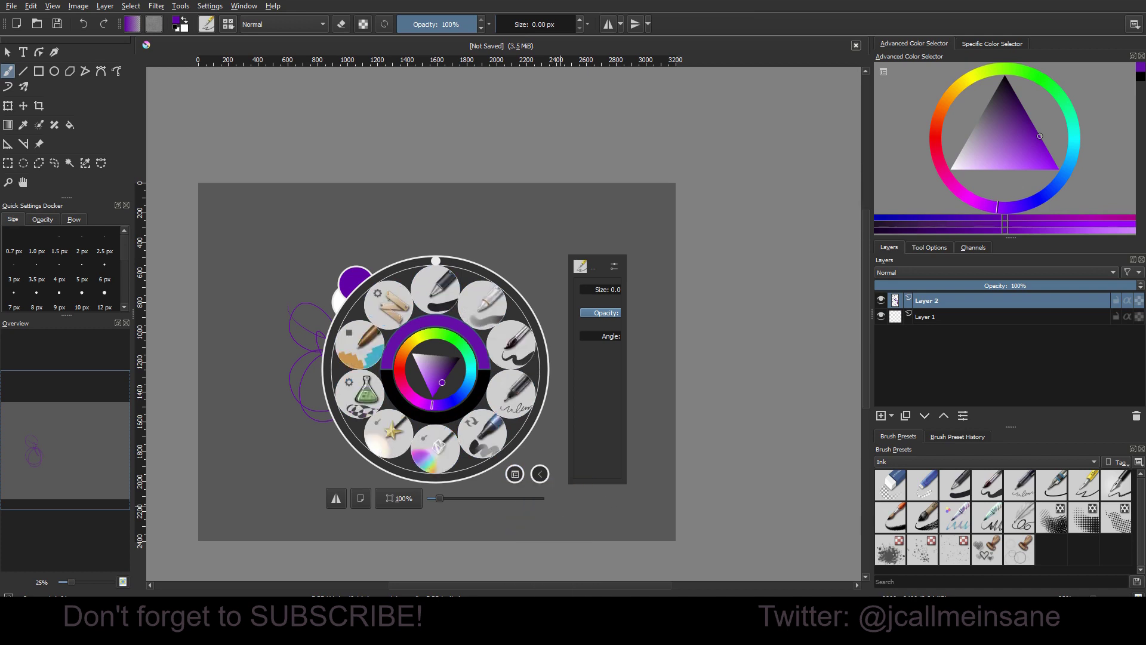
left_click(514, 473)
left_click(550, 514)
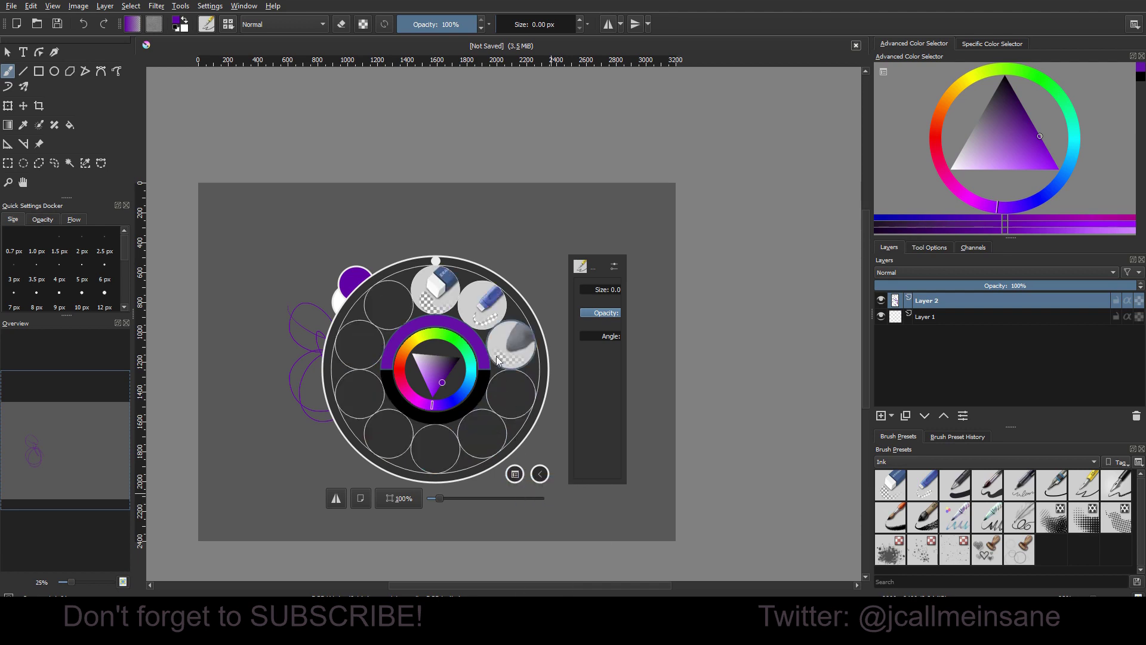
left_click(514, 475)
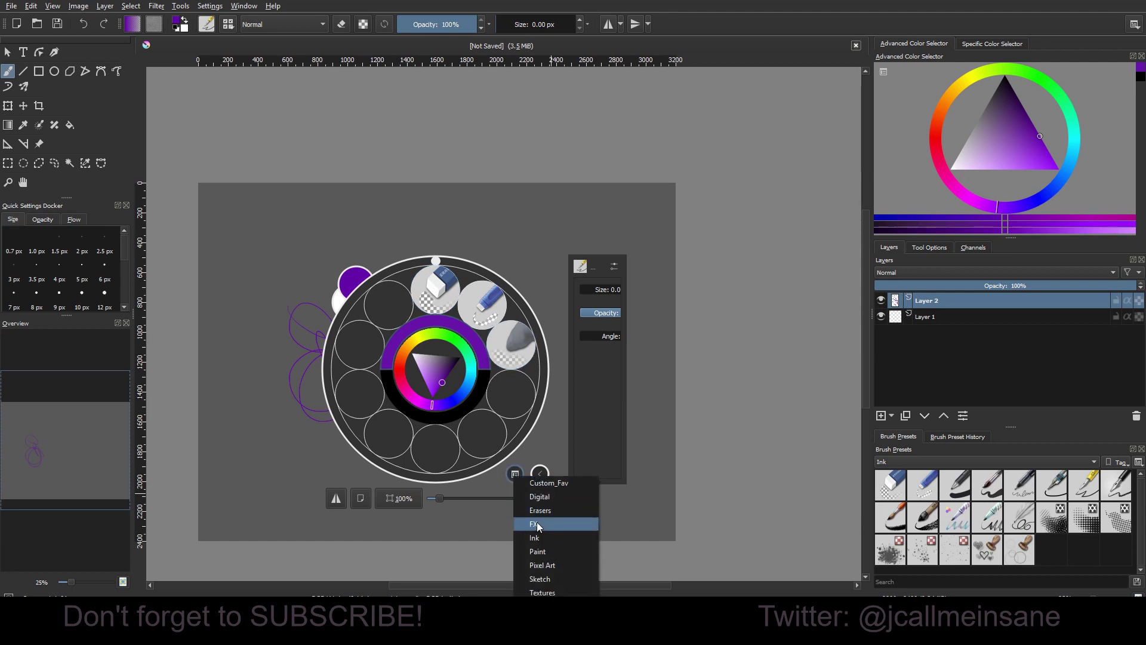
left_click(536, 522)
left_click(517, 476)
left_click(554, 525)
left_click(515, 474)
left_click(539, 533)
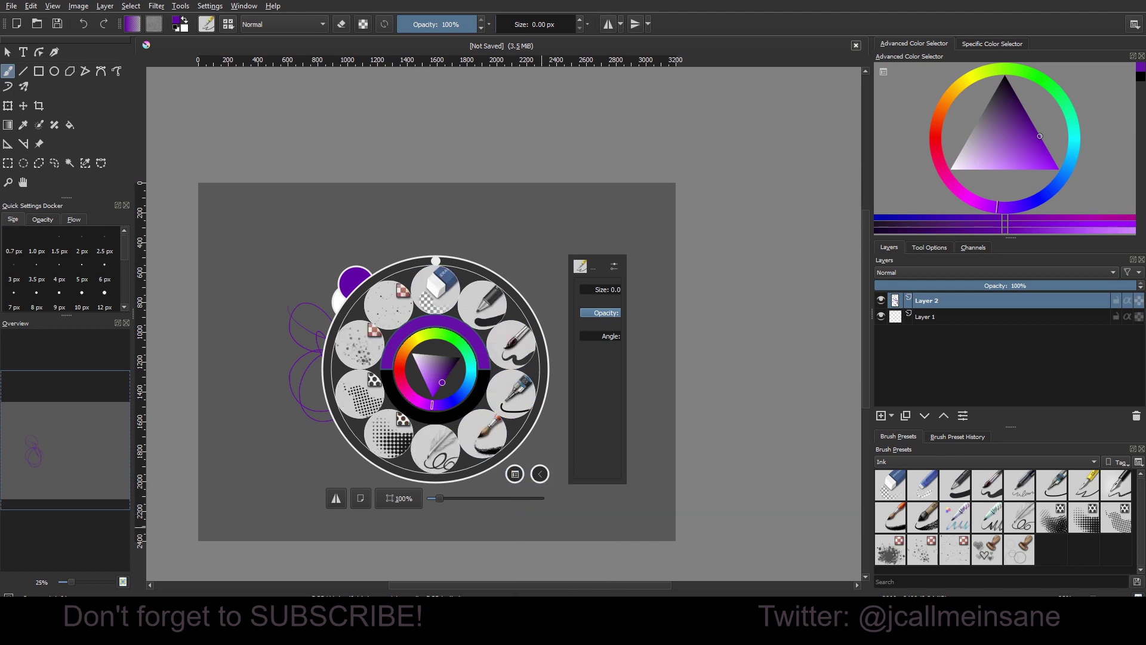
Continue through the Paint, Pixel Art, Sketch and Textures tags, finishing on Custom_Fav.
left_click(515, 474)
left_click(540, 550)
left_click(515, 475)
left_click(540, 560)
left_click(515, 475)
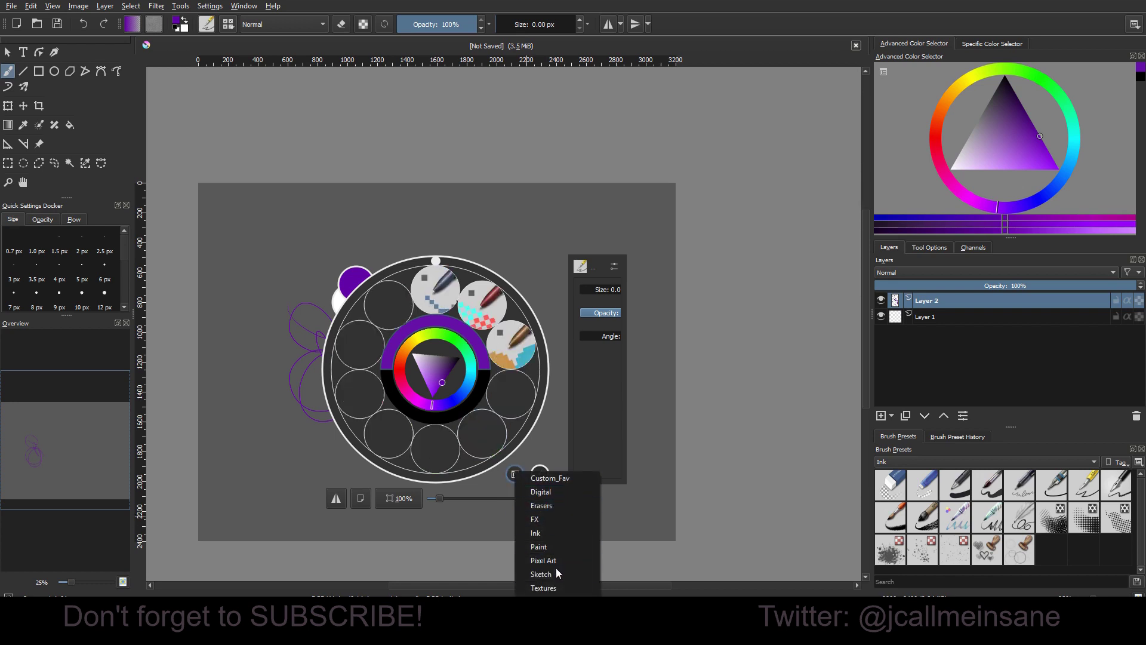
left_click(557, 571)
left_click(513, 475)
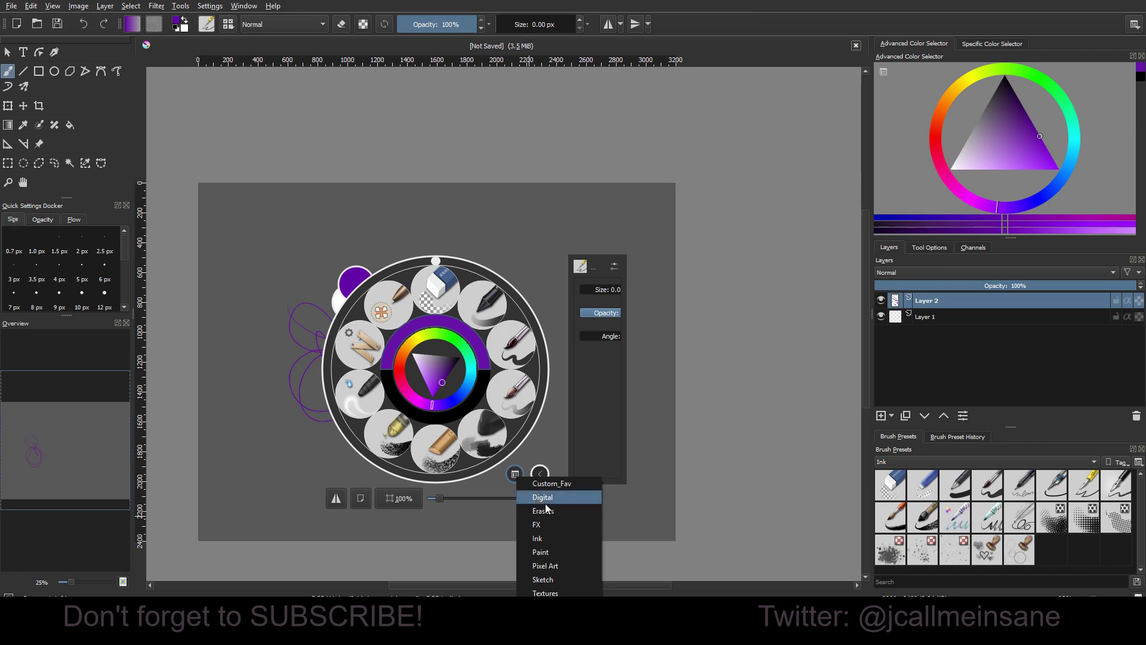
left_click(559, 593)
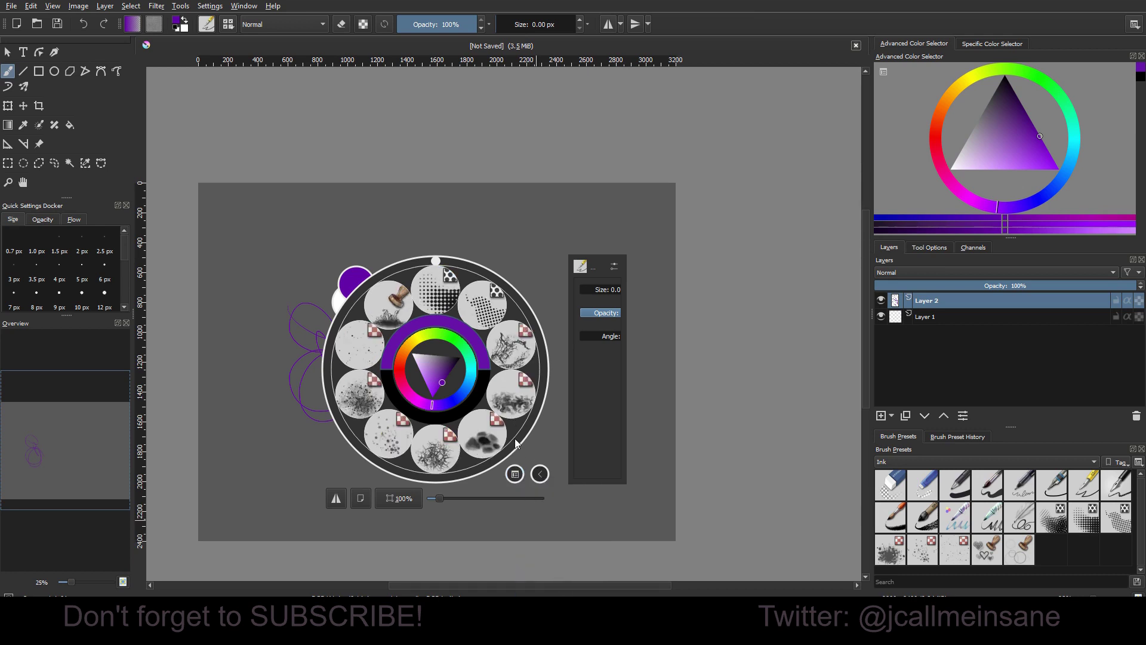
left_click(514, 474)
left_click(558, 549)
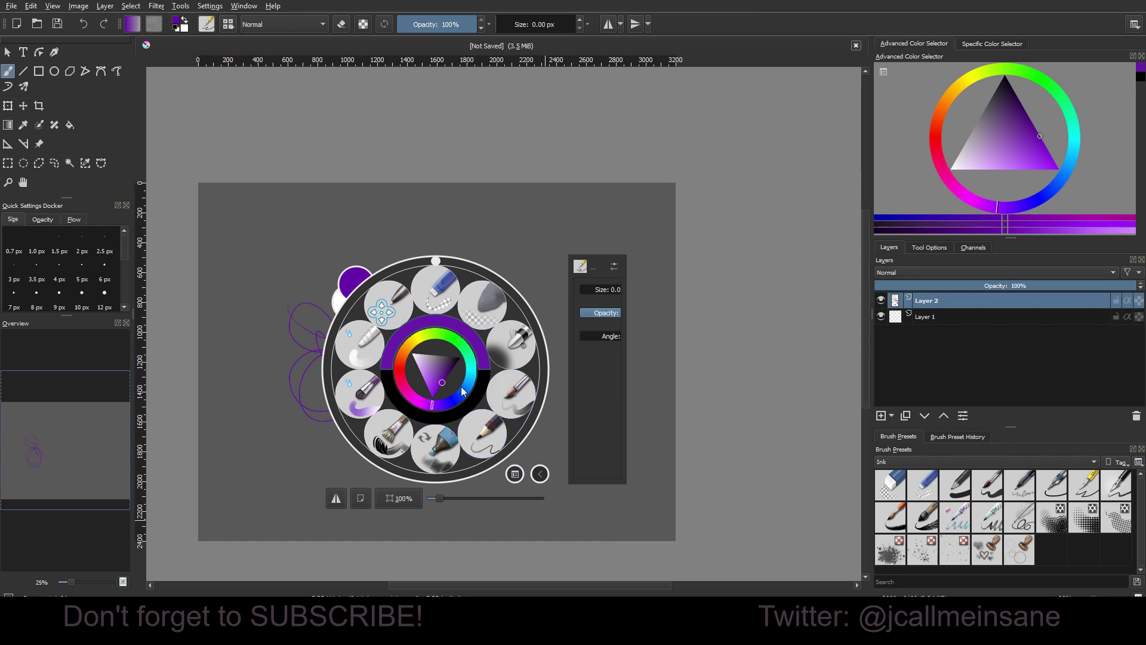
left_click(517, 475)
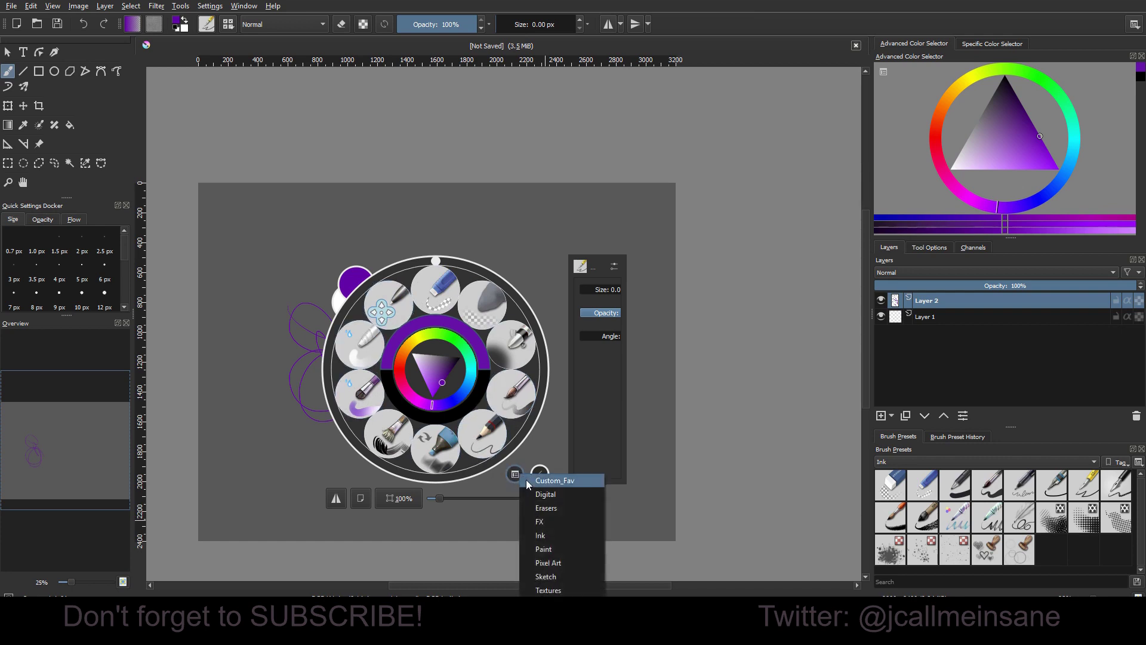
left_click(531, 481)
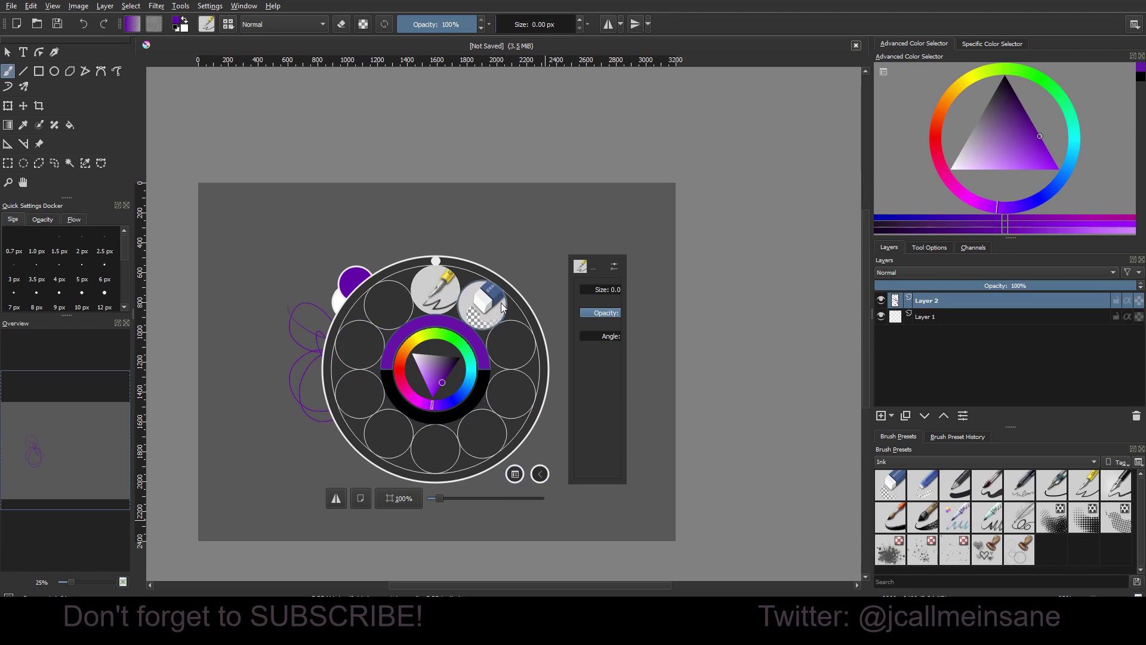
Collapse the palette's side panel, draw a purple Z-shaped stroke with the pen, then erase part of it.
left_click(540, 474)
left_click(471, 308)
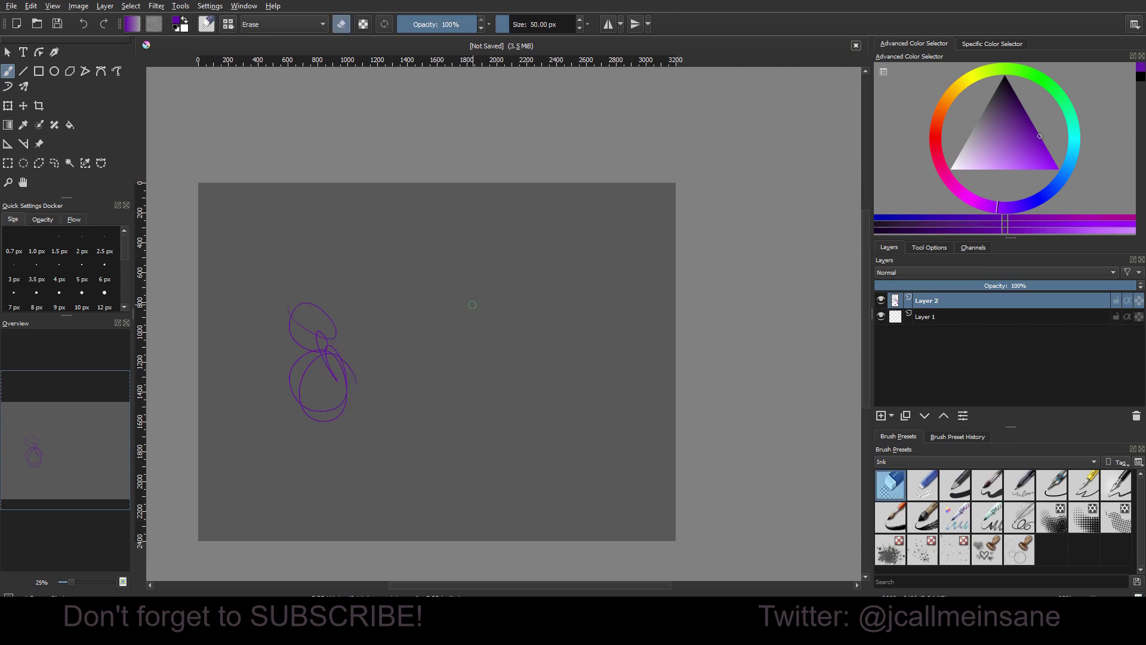
right_click(374, 333)
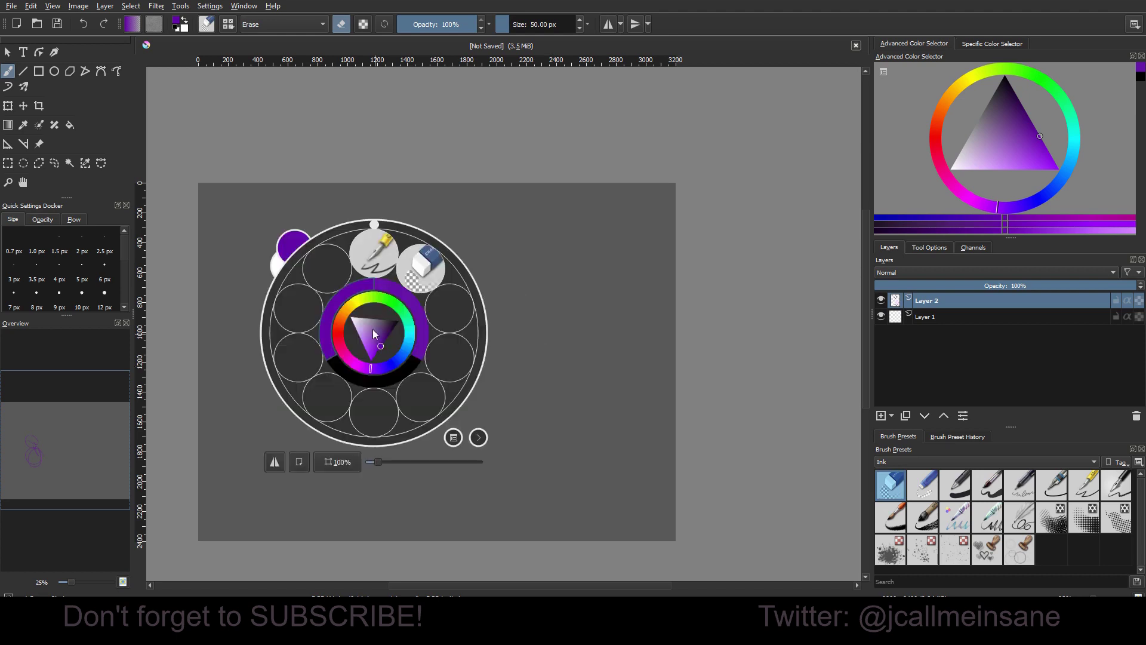
left_click(374, 253)
left_click_drag(352, 388, 410, 312)
right_click(424, 354)
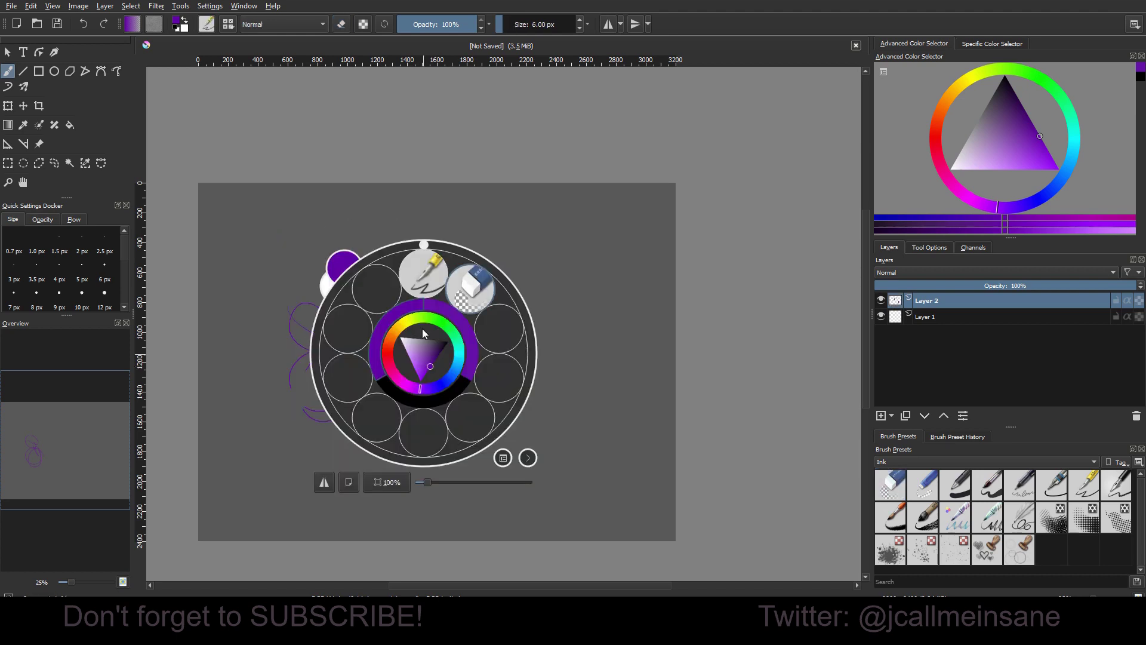
left_click(423, 273)
right_click(394, 343)
left_click(411, 257)
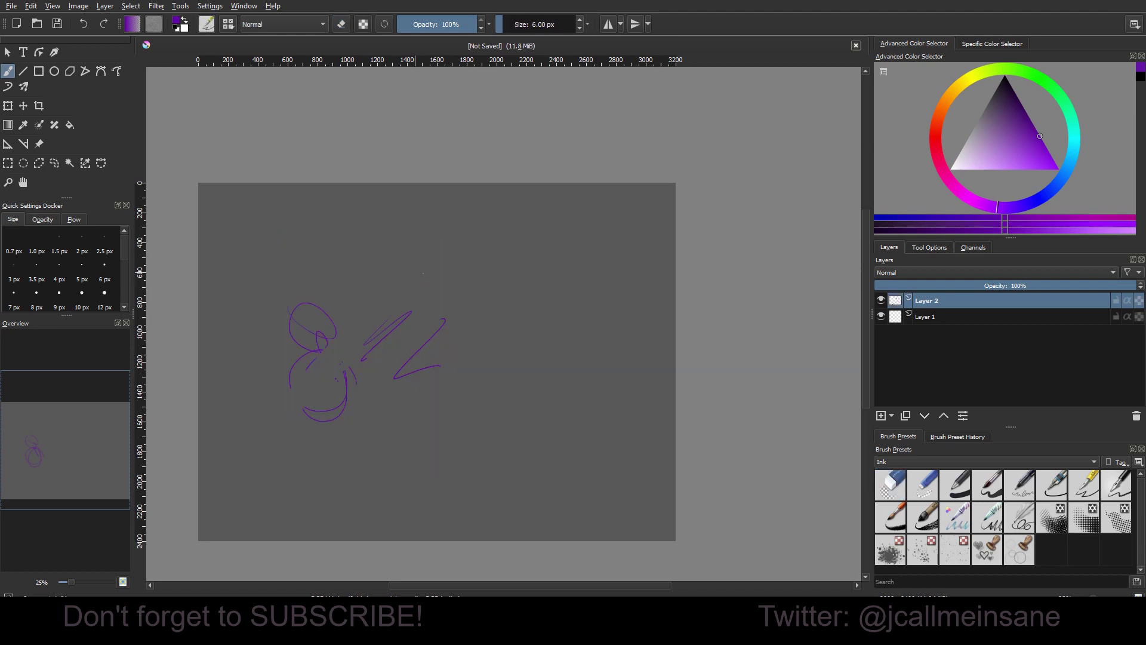
right_click(451, 307)
left_click(496, 222)
left_click_drag(444, 321, 398, 375)
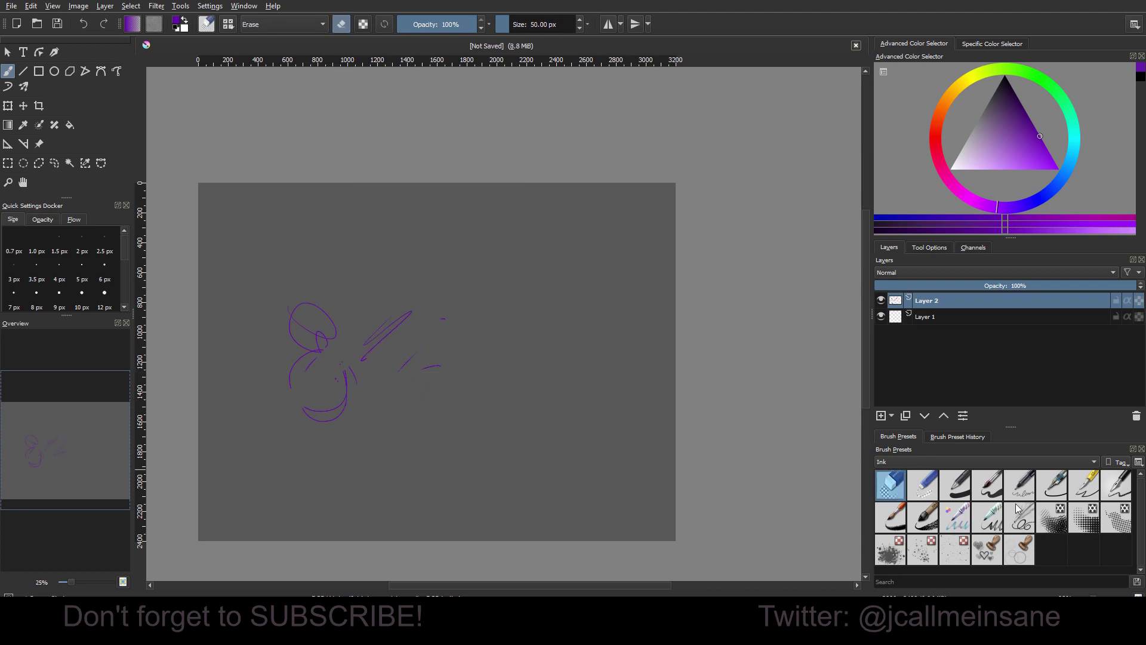
Draw a purple U-shaped stroke, then switch to the eraser and erase parts of it.
right_click(405, 333)
left_click(422, 260)
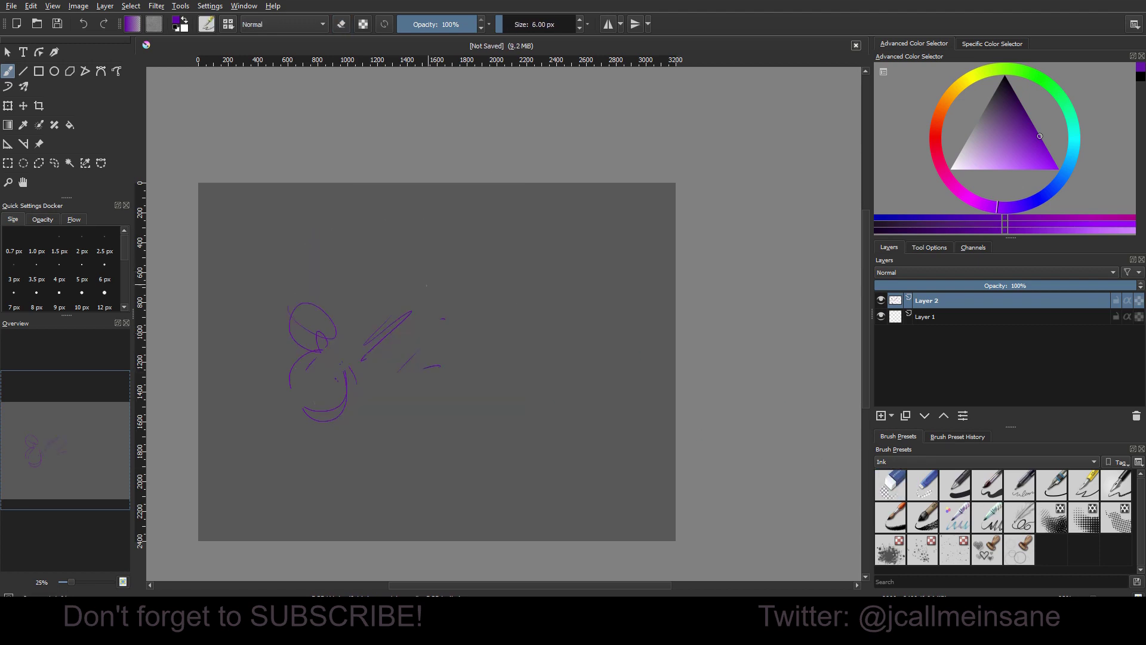
right_click(419, 301)
left_click(419, 222)
mouse_move(395, 325)
left_mouse_down()
mouse_move(421, 322)
mouse_move(352, 364)
left_mouse_up()
right_click(448, 334)
left_click(488, 253)
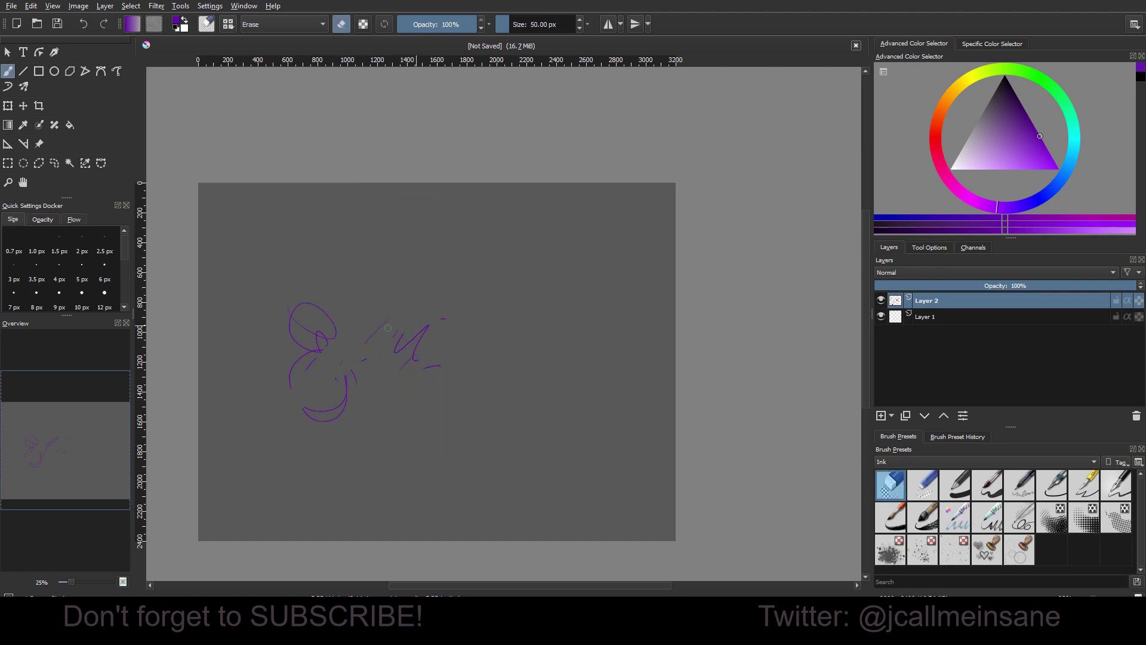
left_click_drag(429, 320, 387, 363)
Draw a purple zigzag-and-loop stroke, erase most of it with a 167 px eraser, and return to the ink pen.
right_click(401, 312)
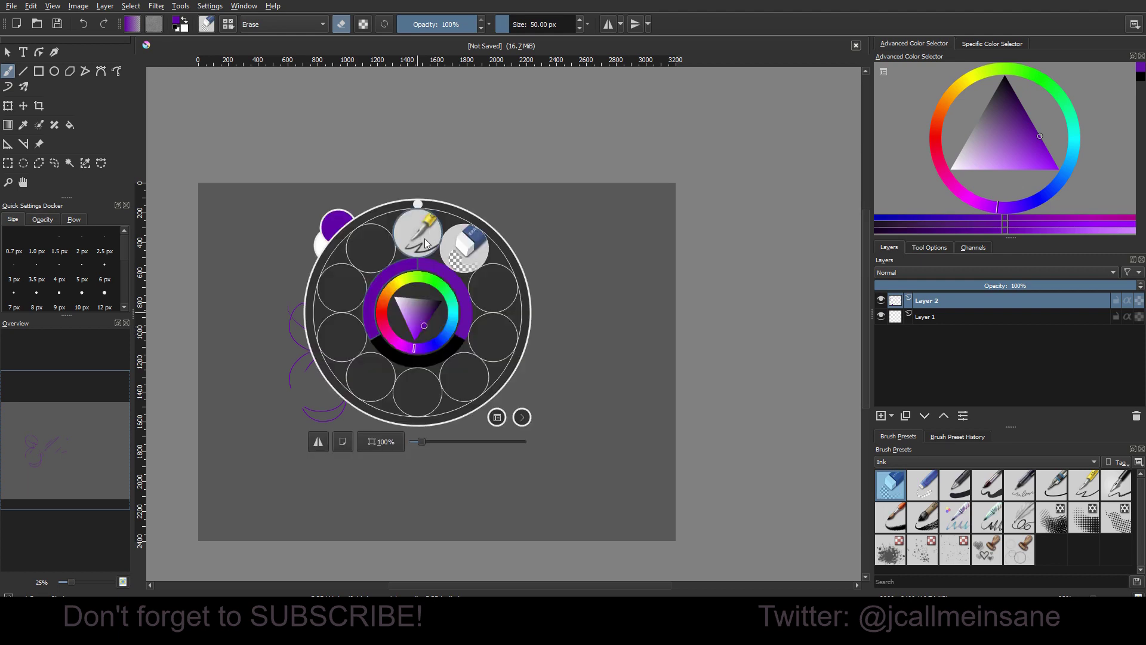
left_click(418, 224)
mouse_move(415, 325)
left_mouse_down()
mouse_move(471, 358)
mouse_move(460, 332)
left_mouse_up()
right_click(461, 332)
left_click(501, 257)
right_click(442, 325)
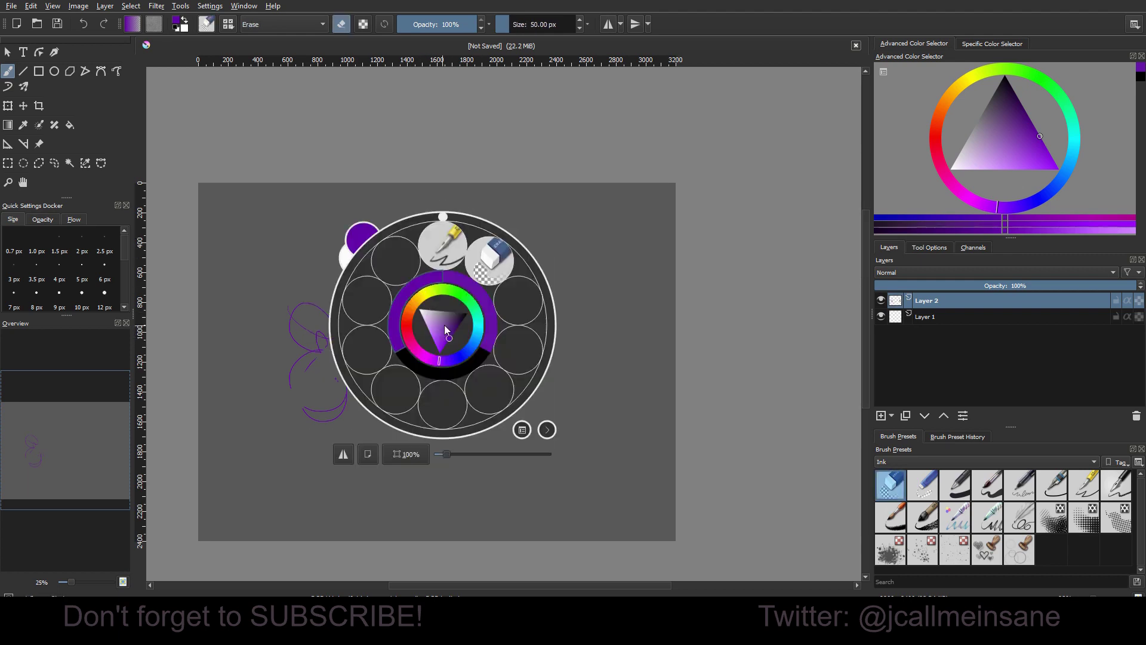
left_click(495, 276)
right_click(495, 276)
left_click(517, 219)
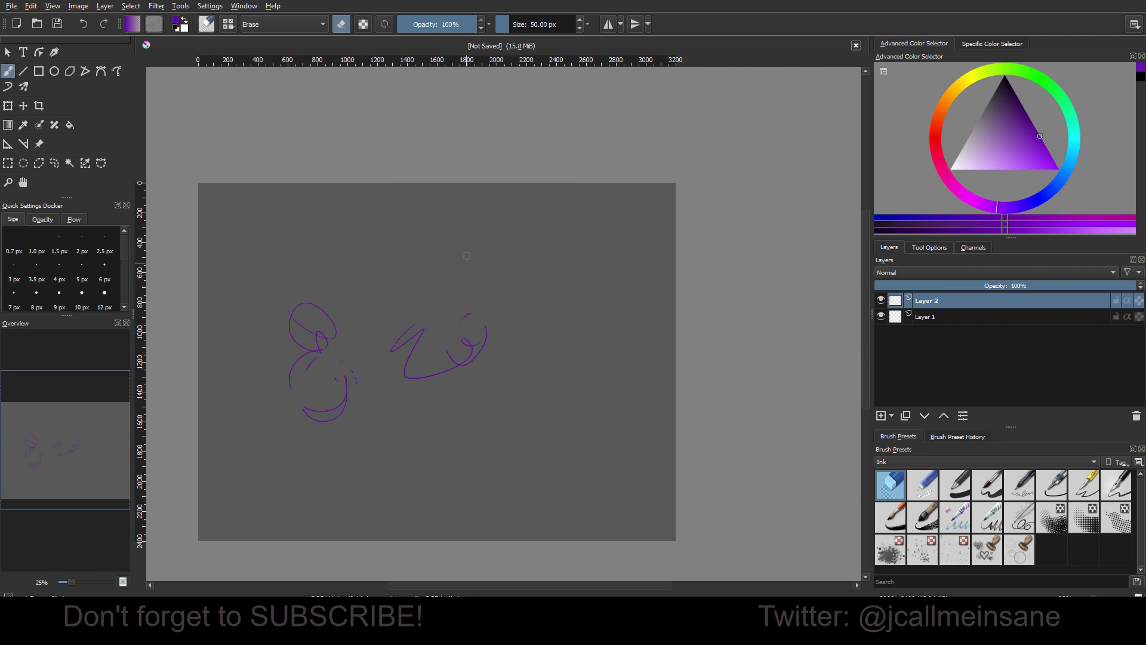
left_click_drag(525, 24, 517, 24)
mouse_move(460, 358)
left_mouse_down()
mouse_move(473, 325)
mouse_move(378, 341)
mouse_move(428, 306)
mouse_move(438, 357)
mouse_move(477, 298)
mouse_move(447, 358)
mouse_move(393, 413)
mouse_move(389, 373)
left_mouse_up()
right_click(396, 304)
left_click(417, 247)
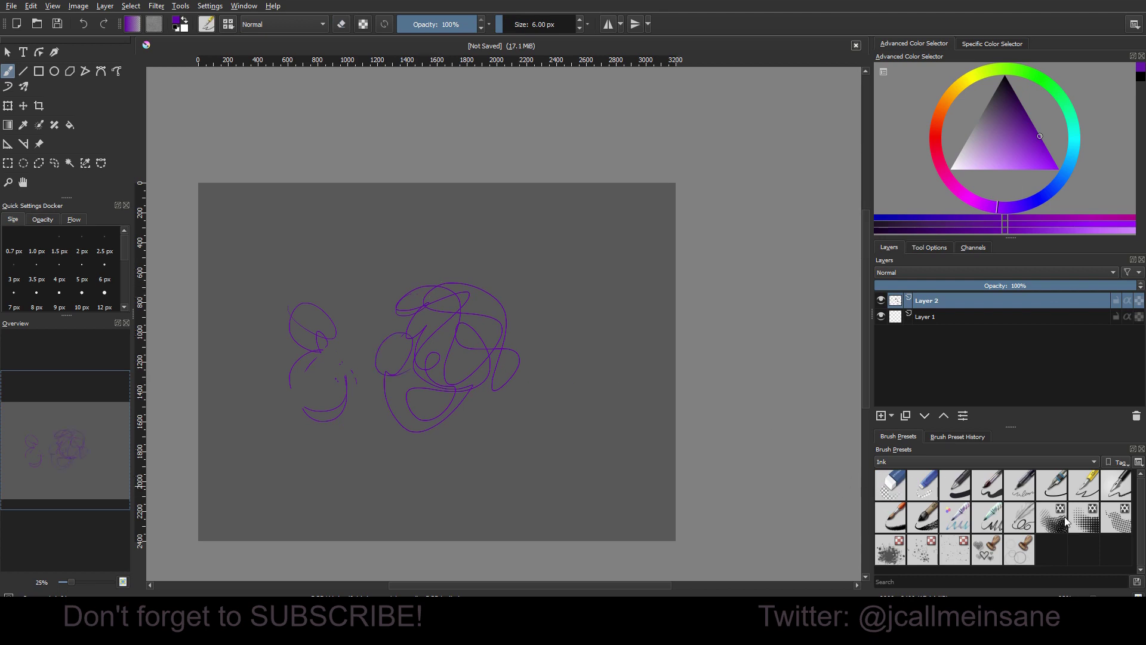
Filter Brush Presets to All and float the docker as an enlarged window over the canvas.
left_click(901, 461)
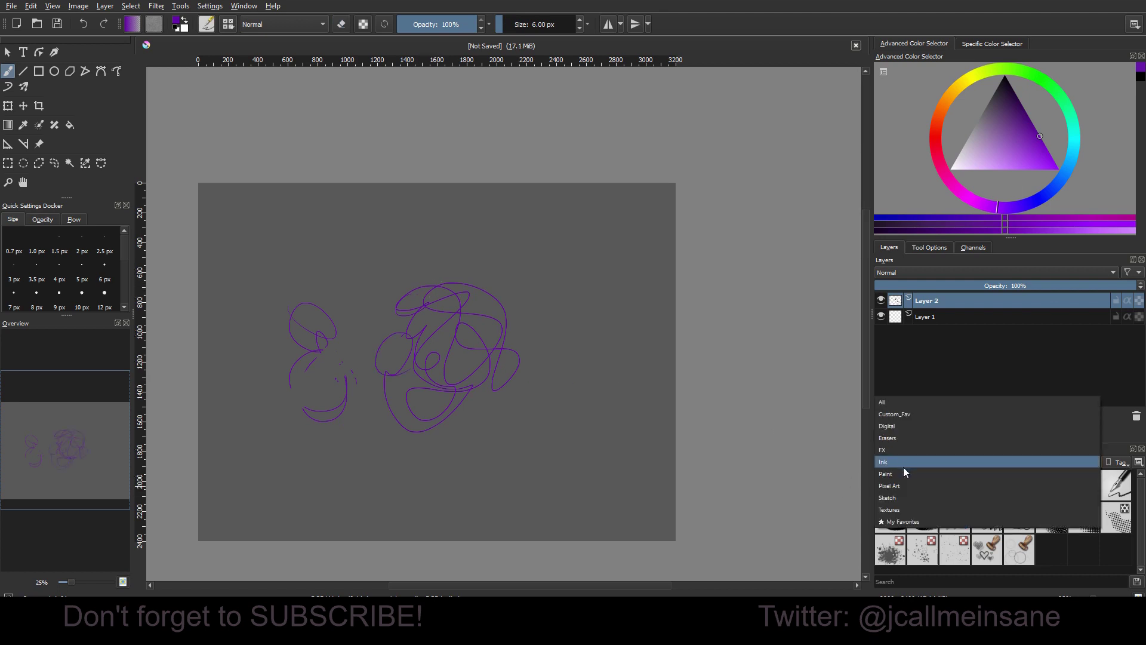
left_click(901, 403)
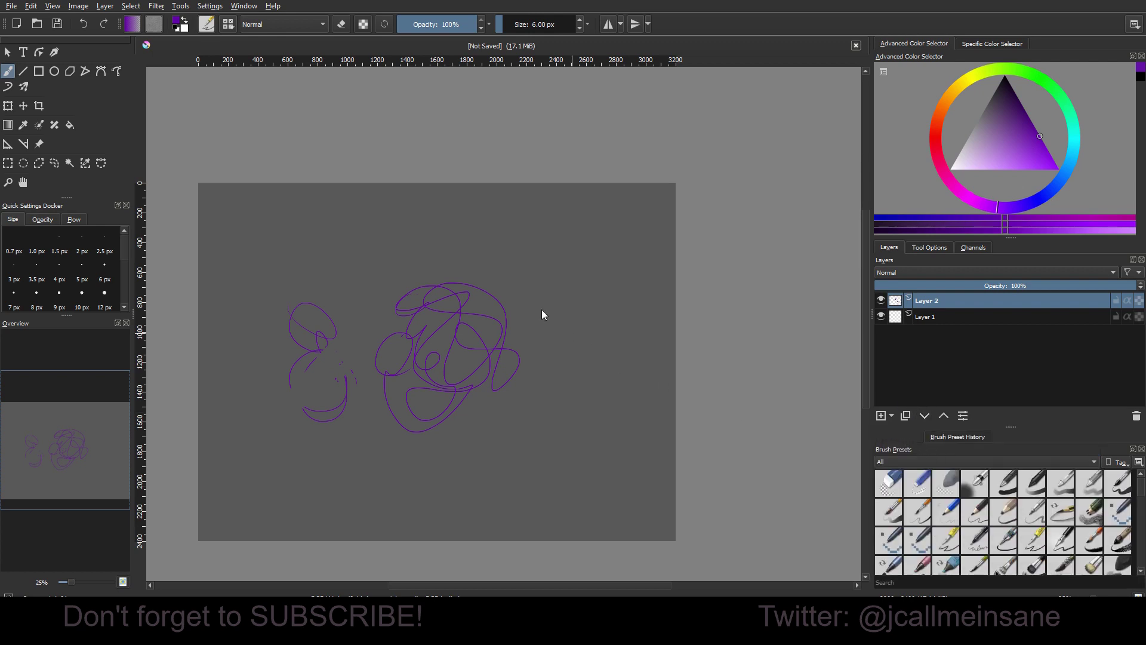
left_click(1135, 450)
left_click_drag(907, 442, 423, 154)
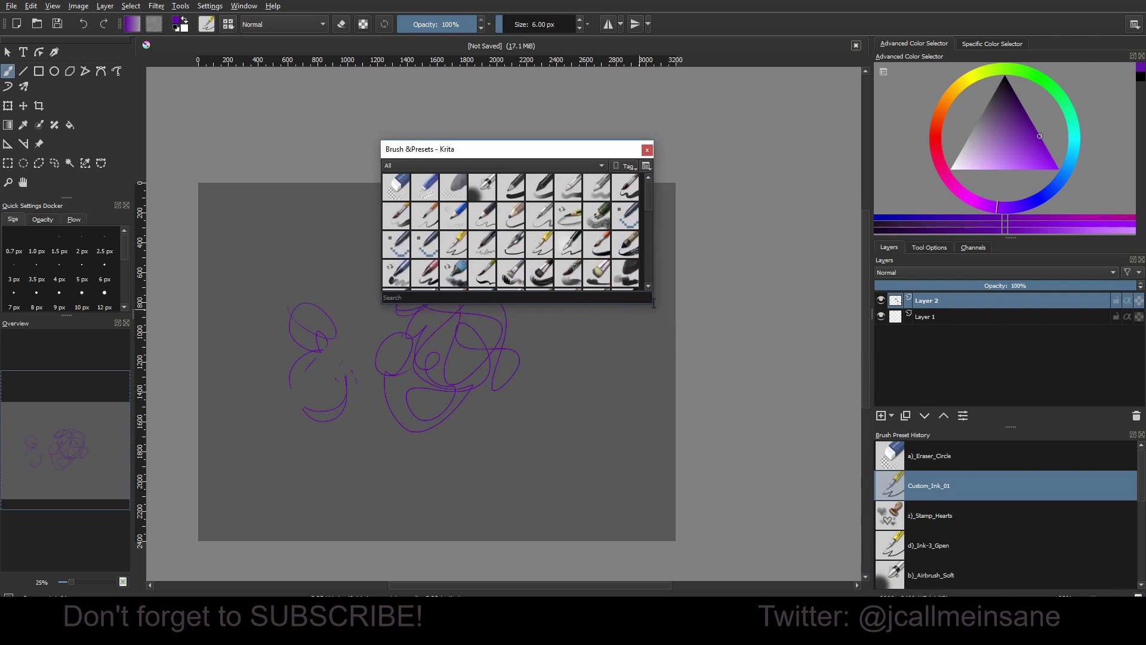
left_click_drag(654, 303, 667, 303)
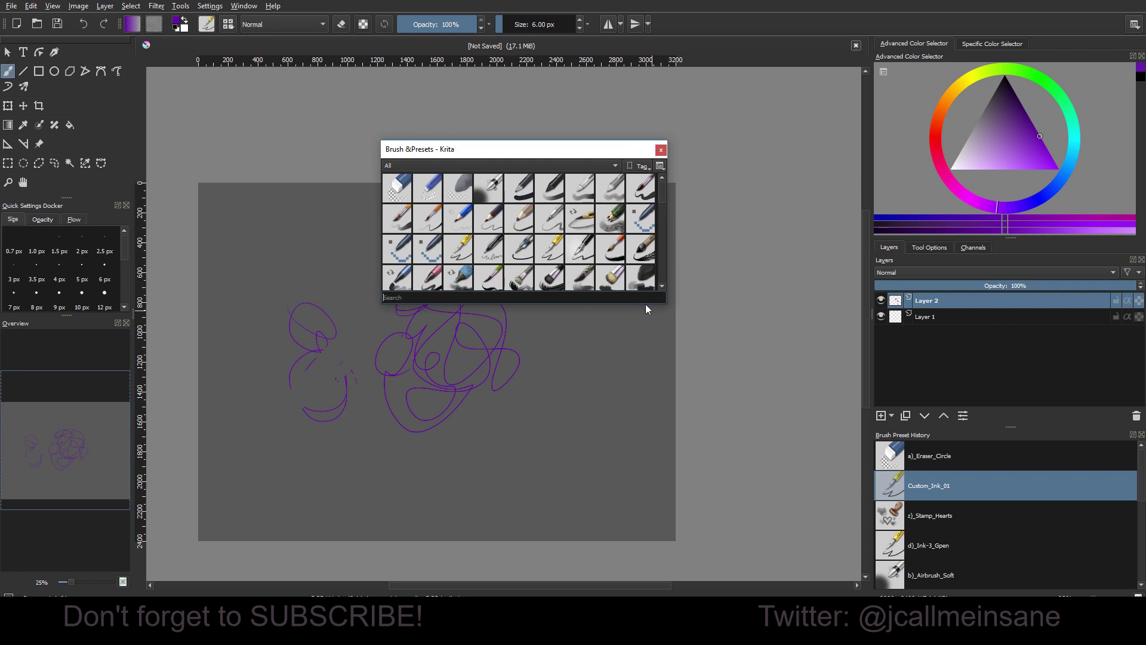
mouse_move(608, 140)
left_mouse_down()
mouse_move(607, 68)
mouse_move(621, 135)
mouse_move(710, 346)
left_mouse_up()
Choose the Eraser_Circle preset, then reposition and narrow the floating presets window.
left_click(623, 48)
left_click(614, 41)
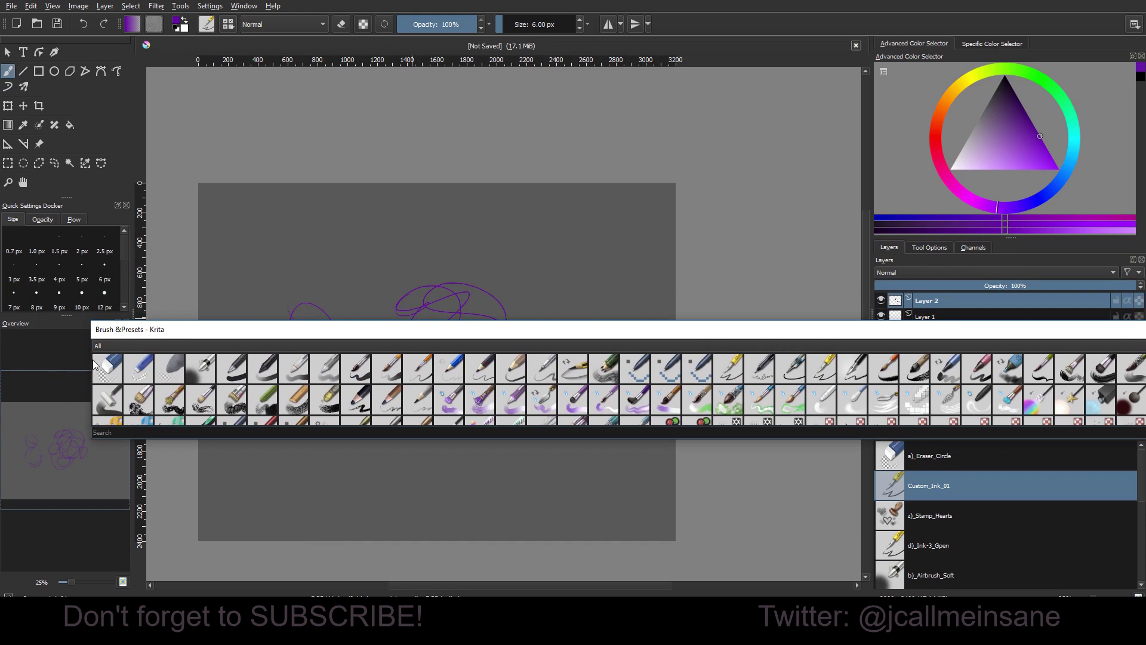
left_click(97, 365)
mouse_move(173, 329)
left_mouse_down()
mouse_move(564, 329)
mouse_move(297, 207)
left_mouse_up()
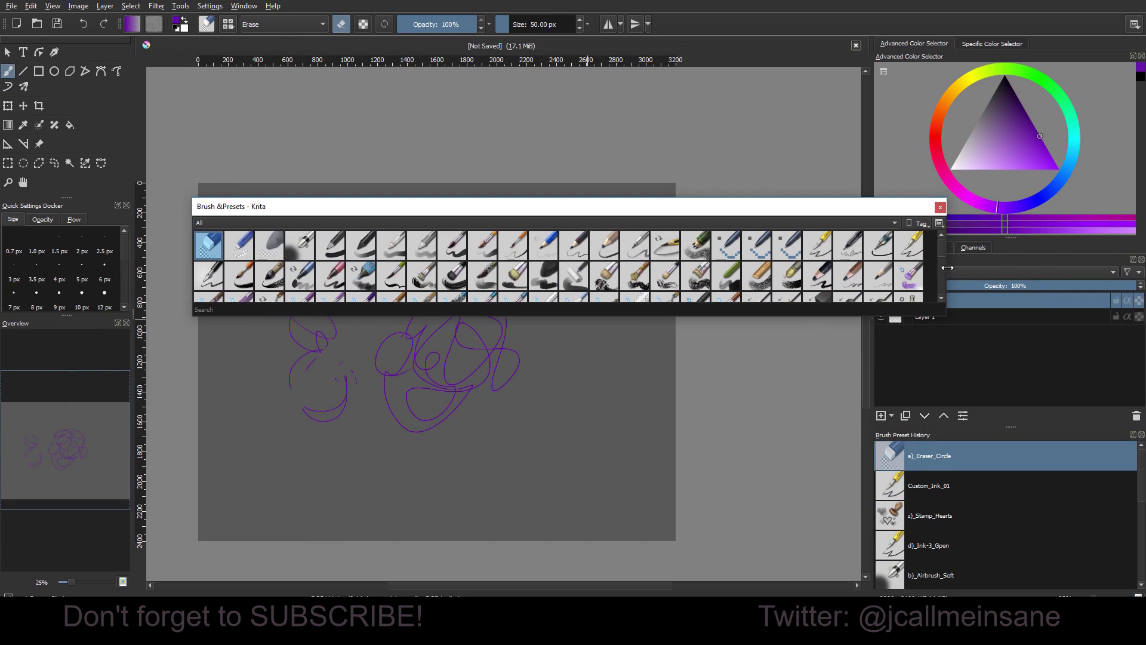
left_click_drag(945, 268, 621, 268)
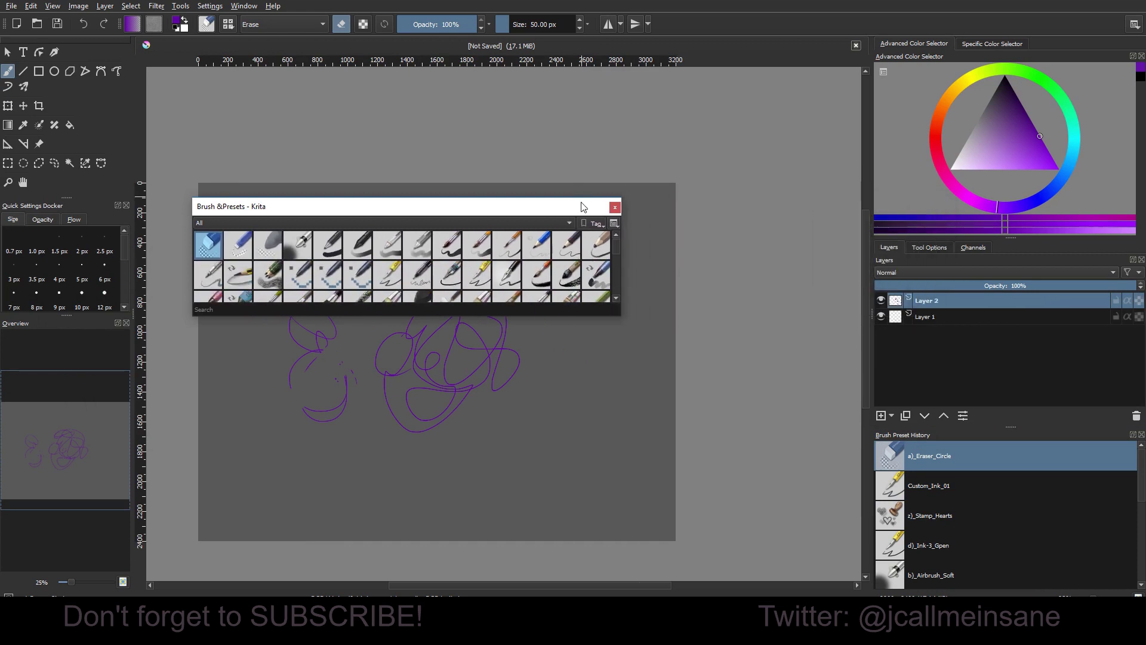
mouse_move(581, 197)
left_mouse_down()
mouse_move(600, 377)
mouse_move(600, 167)
left_mouse_up()
mouse_move(645, 259)
left_mouse_down()
mouse_move(553, 258)
mouse_move(621, 258)
left_mouse_up()
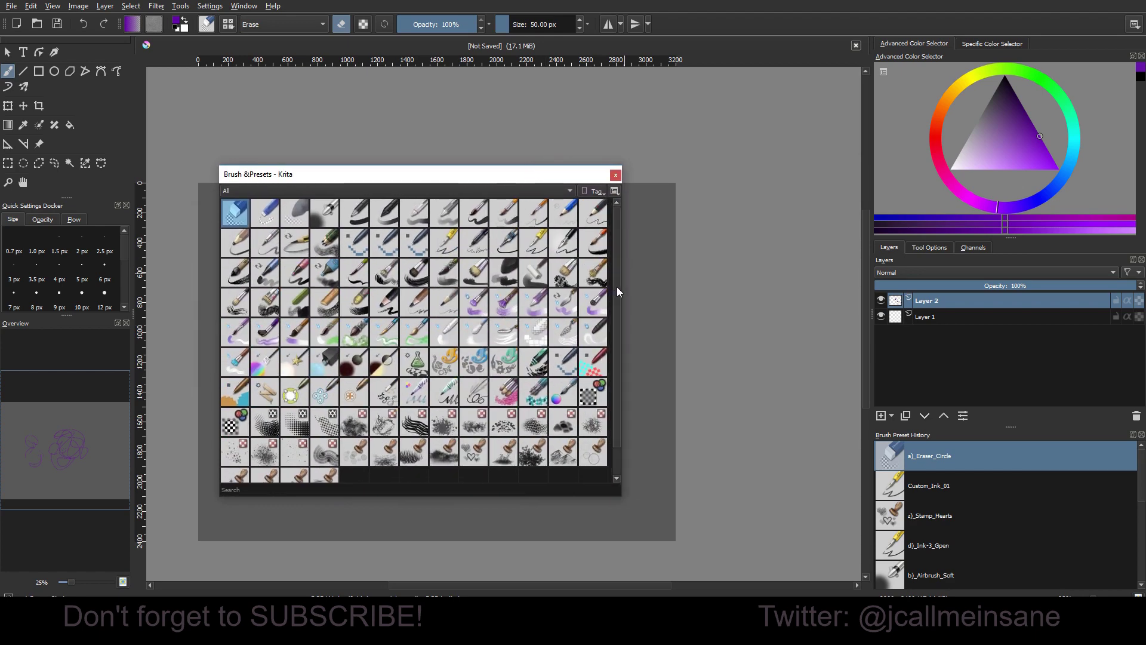
Scroll the Brush Presets grid and open the tag list, then close it unchanged.
scroll(617, 291, "down", 1)
left_click(256, 189)
left_click(275, 178)
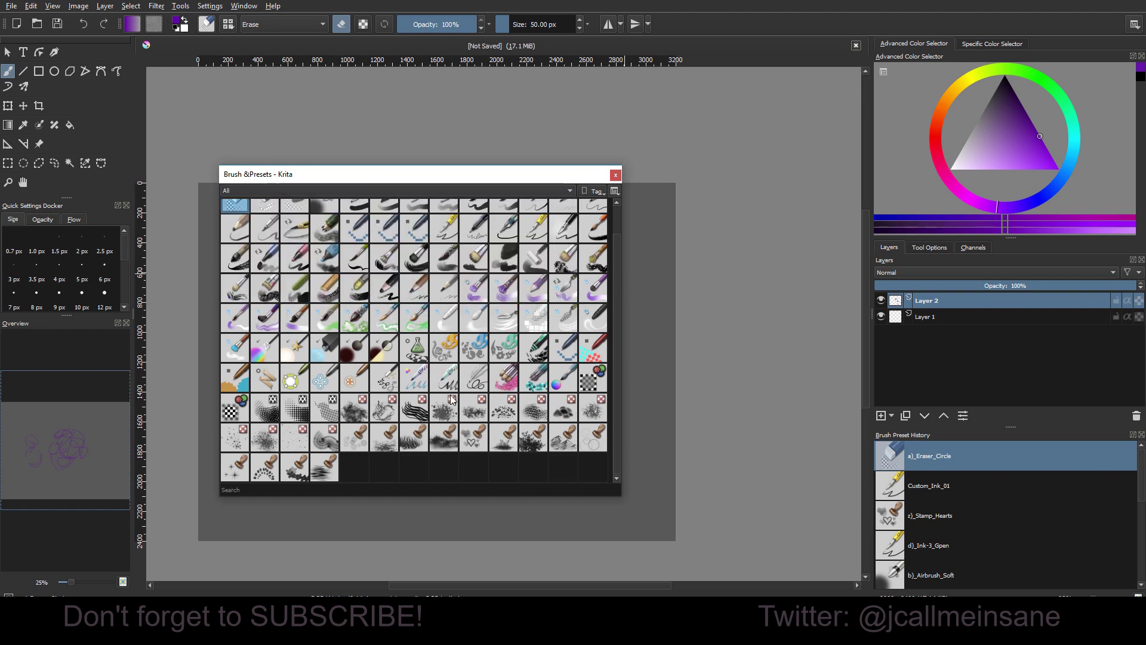
scroll(615, 269, "up", 1)
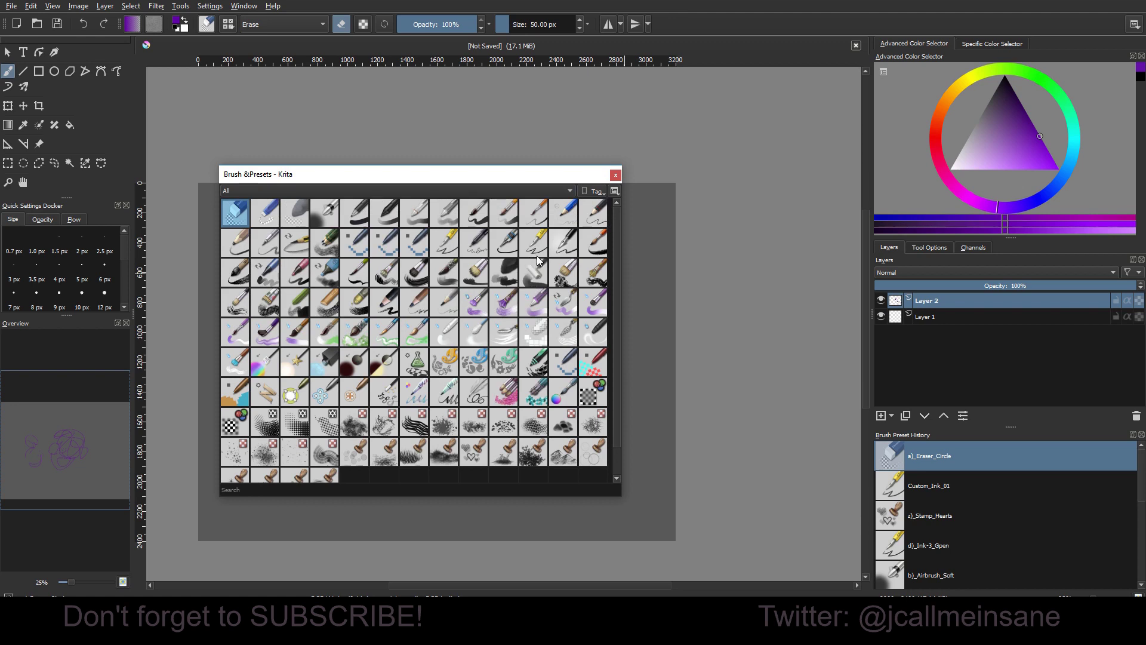
Sample Fern, Charcoal, Watercolor, Bristles and Ink-3_Gpen presets, then settle on Custom_Ink_01 at 6 px.
left_click(408, 244)
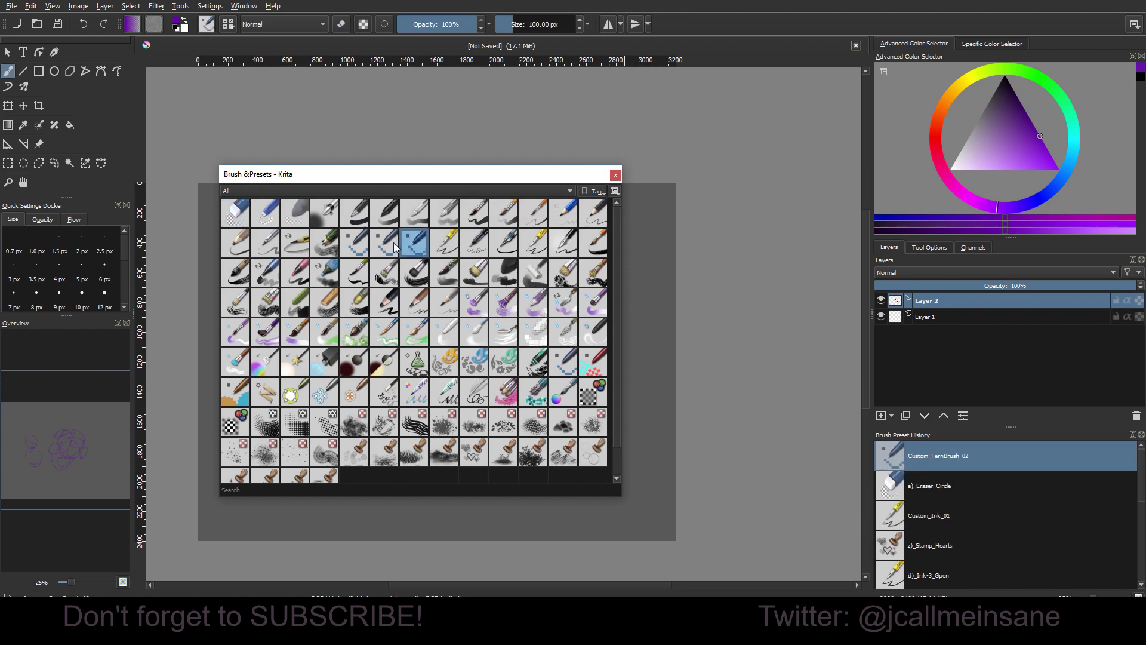
left_click(366, 245)
left_click(415, 301)
left_click(355, 332)
left_click(444, 272)
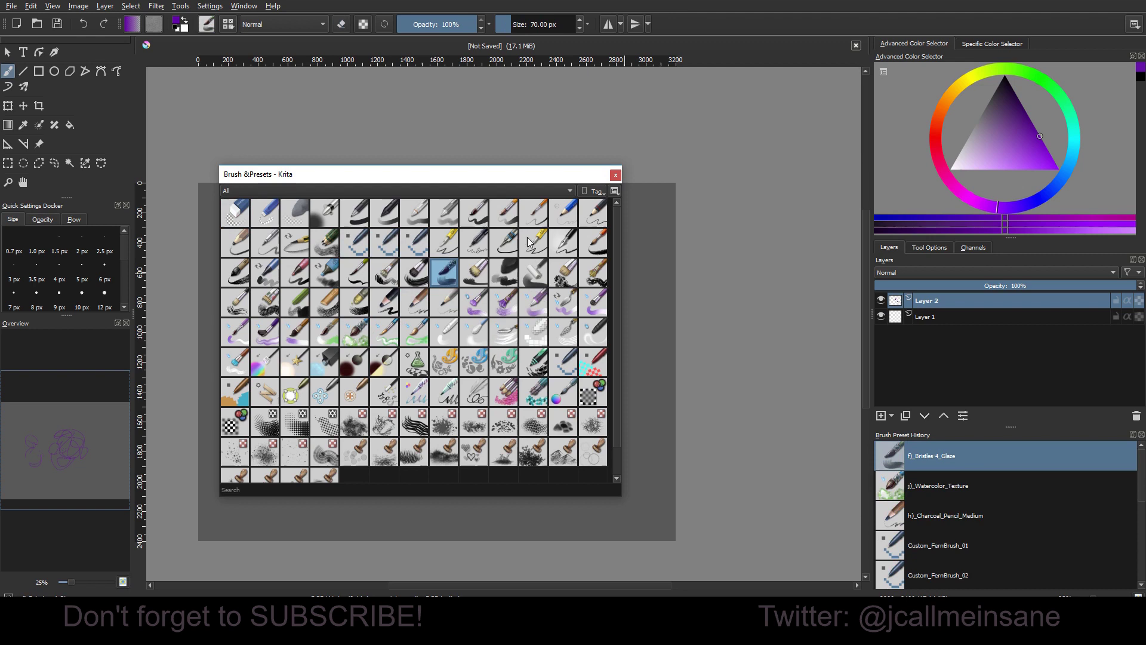
left_click(540, 252)
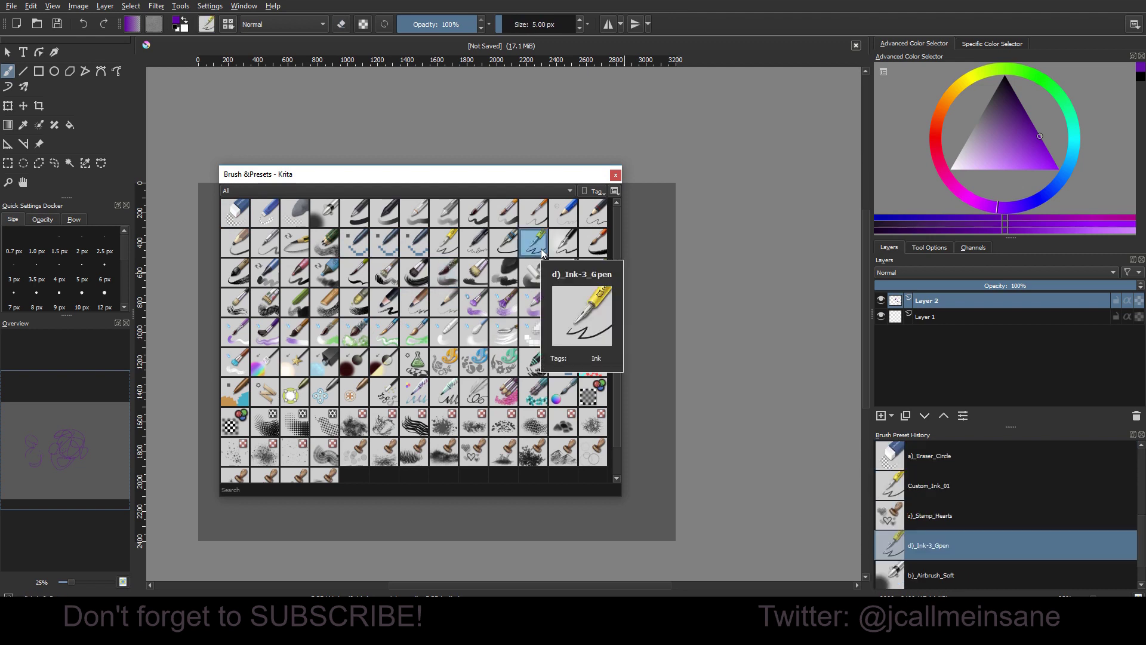
left_click(450, 247)
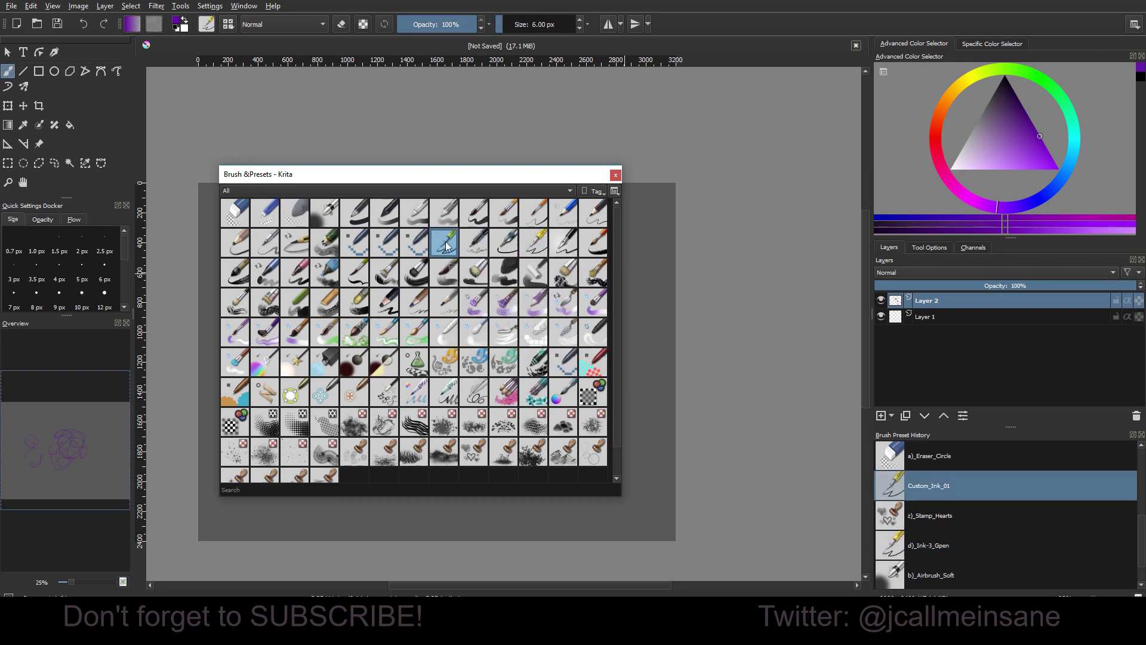
Assign the Custom_Ink_01 preset to a newly created tag named 'CustomInkBrushes'.
right_click(446, 242)
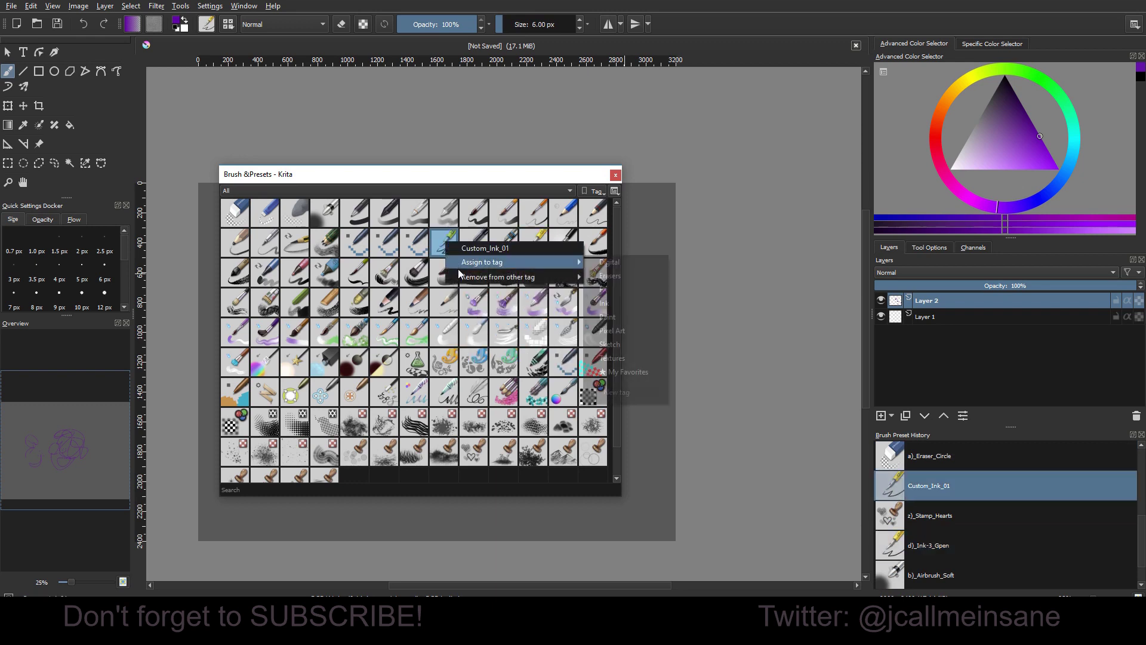
mouse_move(460, 275)
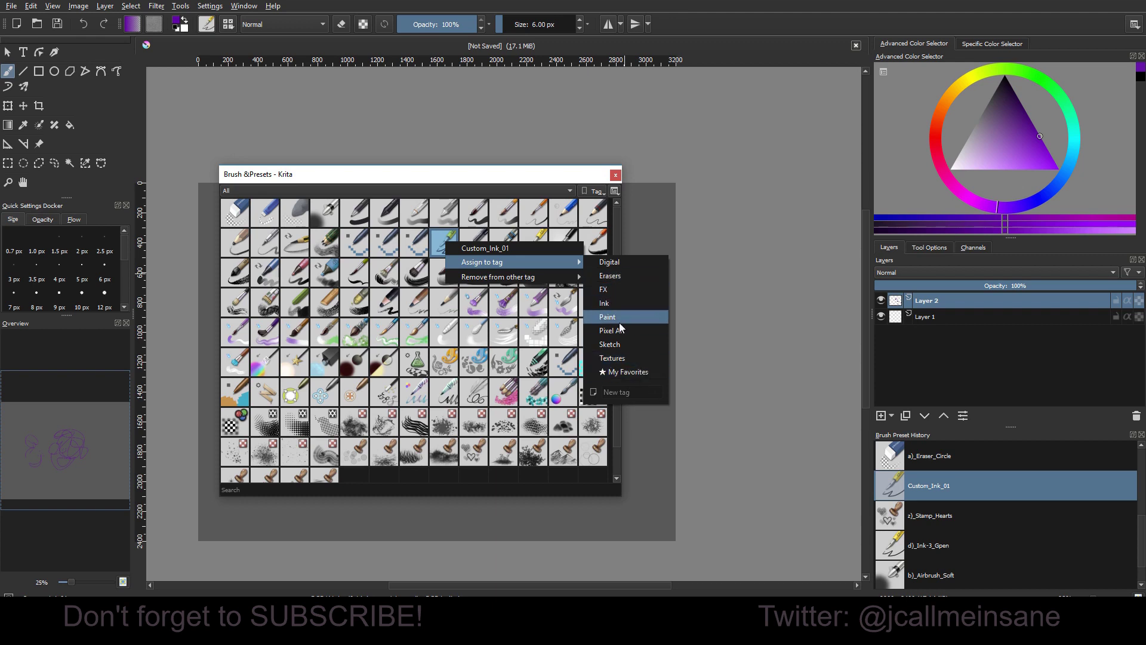
mouse_move(573, 278)
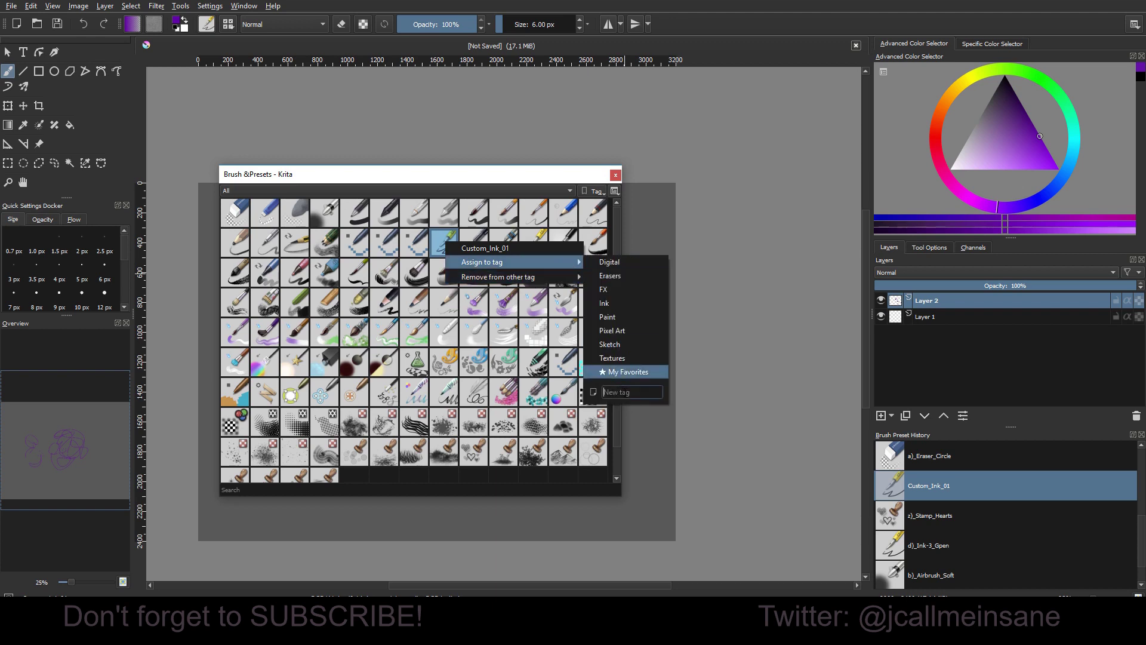
type("CustomInkBrushes")
key("Return")
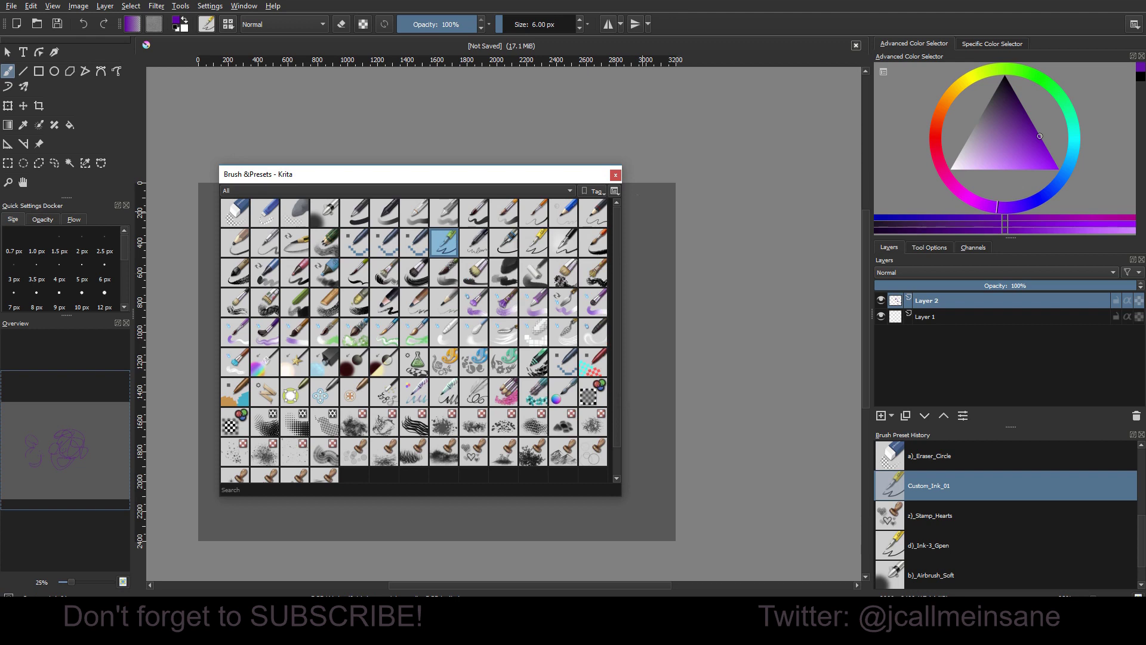
Move the Brush Presets window aside and set the canvas pop-up palette to the CustomInkBrushes tag.
mouse_move(546, 173)
left_mouse_down()
mouse_move(660, 228)
mouse_move(820, 210)
left_mouse_up()
right_click(350, 257)
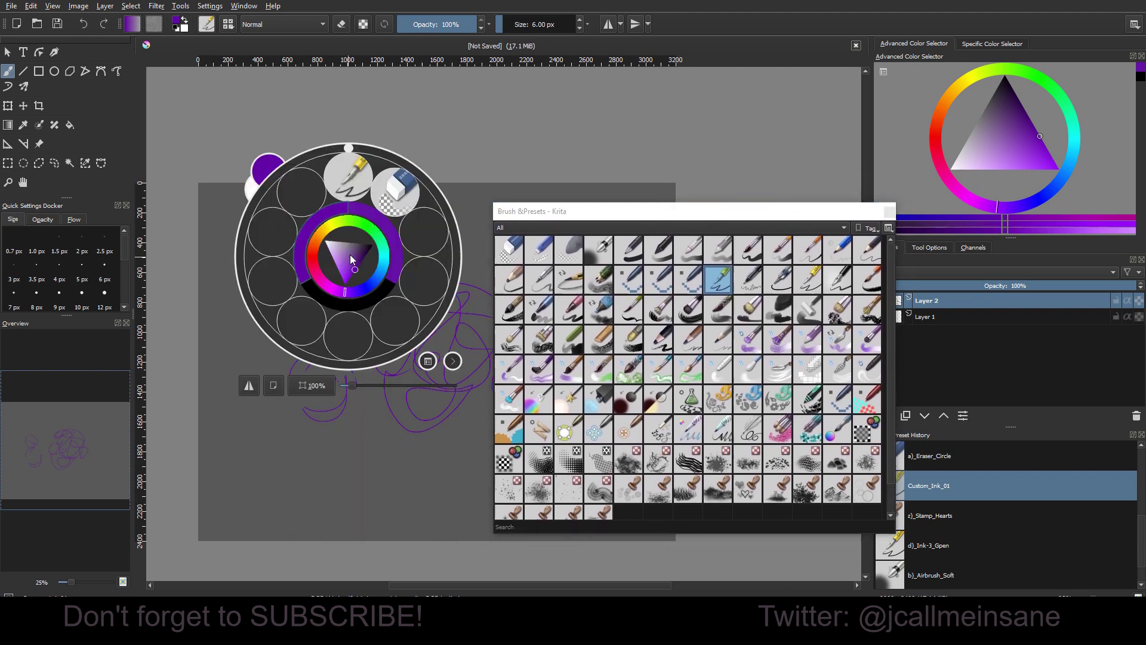
left_click(427, 360)
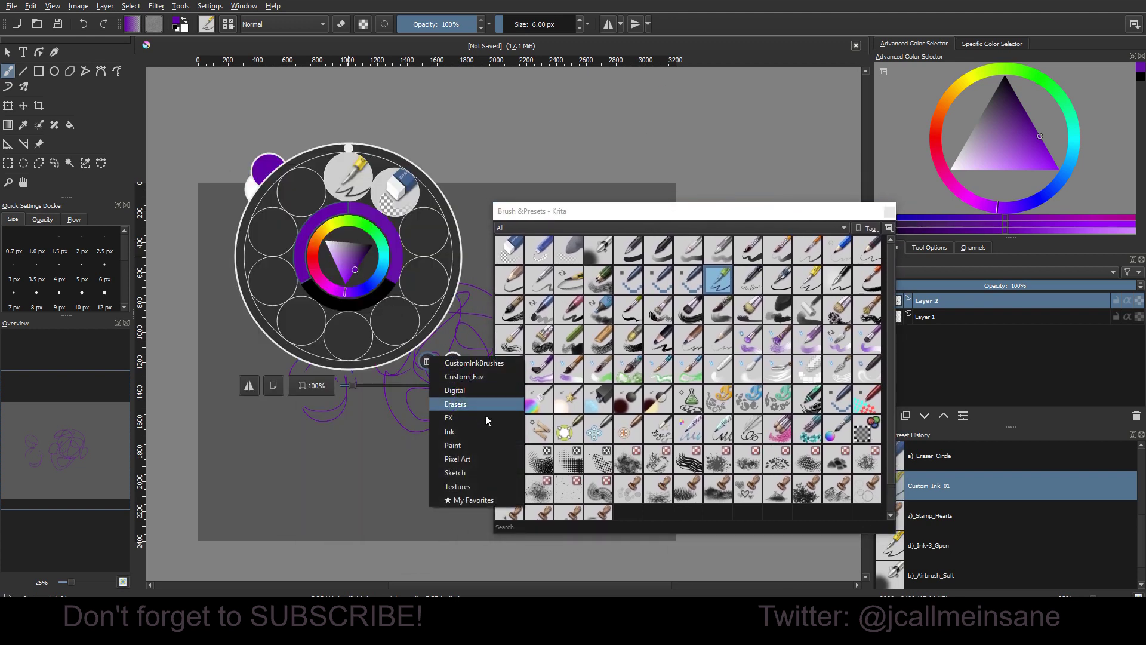
left_click(488, 362)
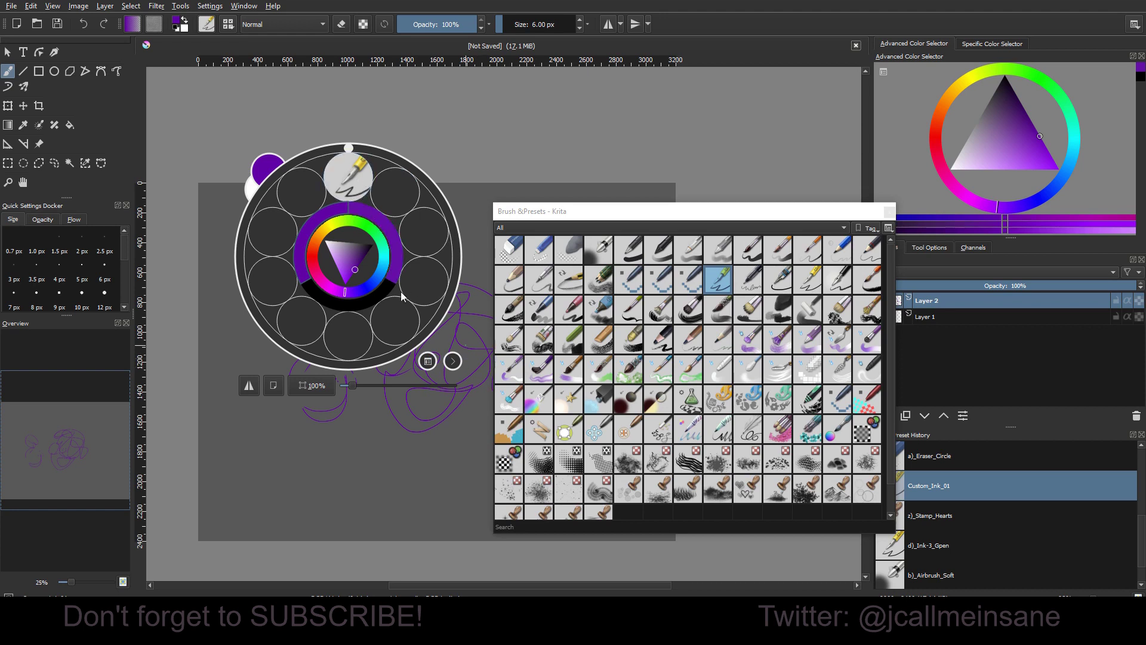
Try the palette with the eraser tag and Custom_Fav, then return it to CustomInkBrushes.
left_click(427, 360)
left_click(450, 378)
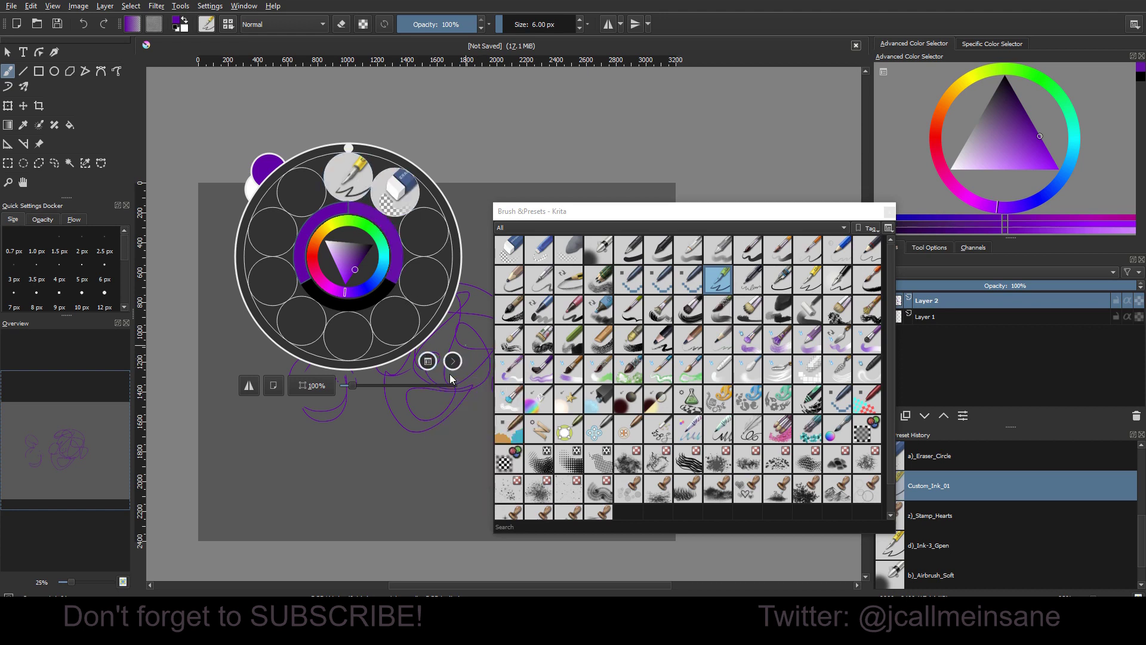
left_click(427, 360)
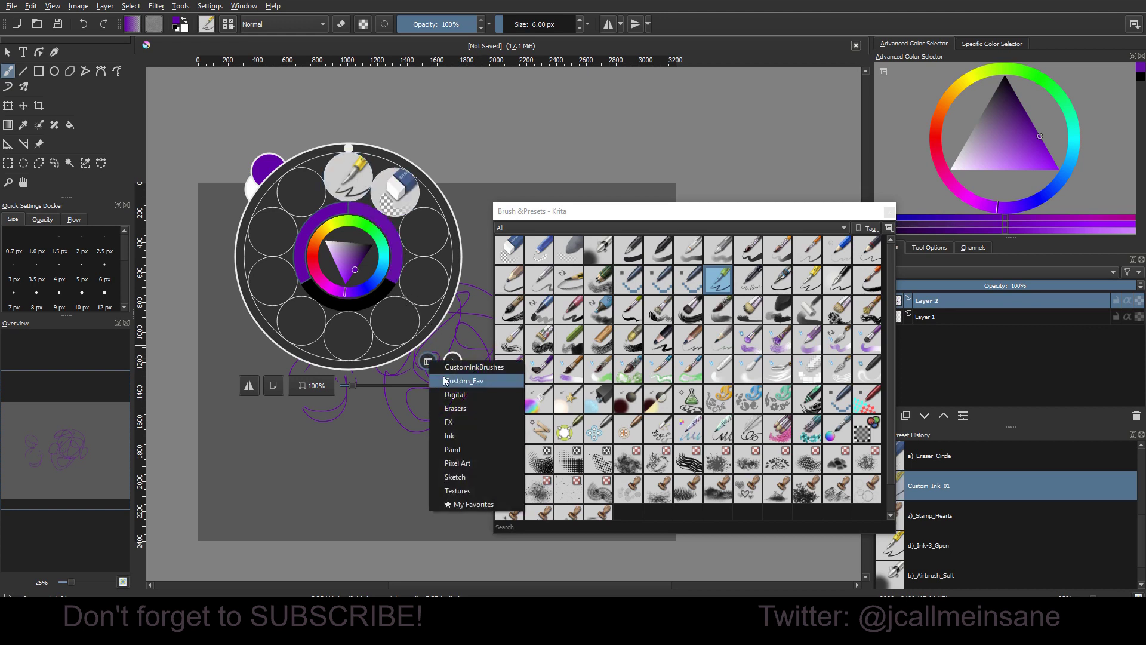
left_click(444, 380)
left_click(427, 360)
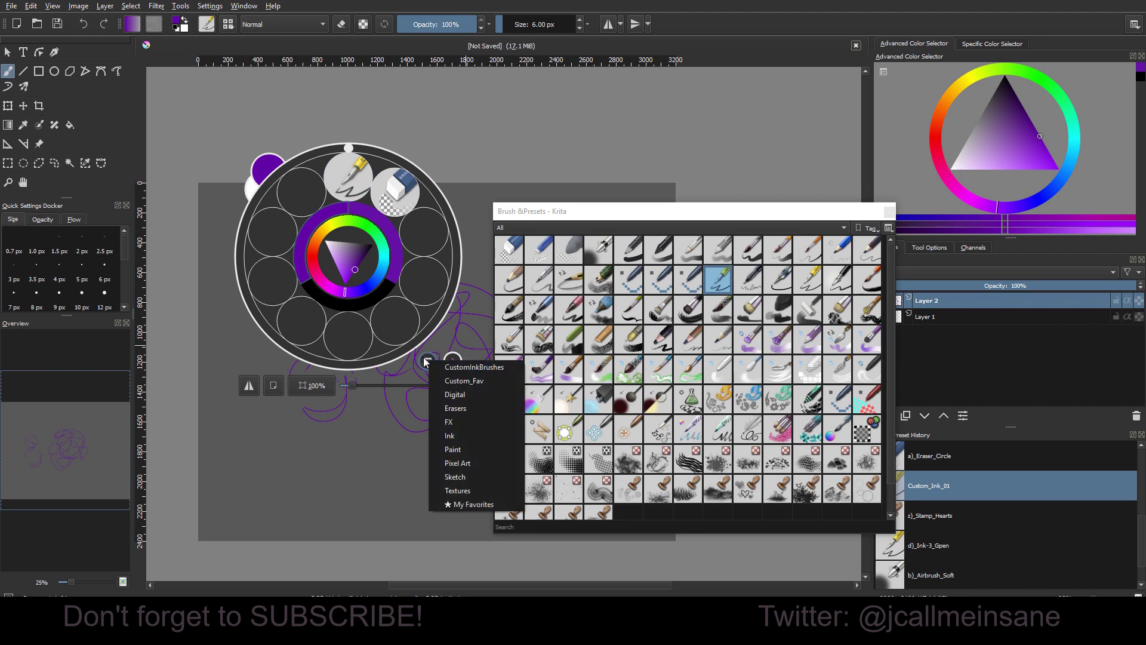
left_click(444, 373)
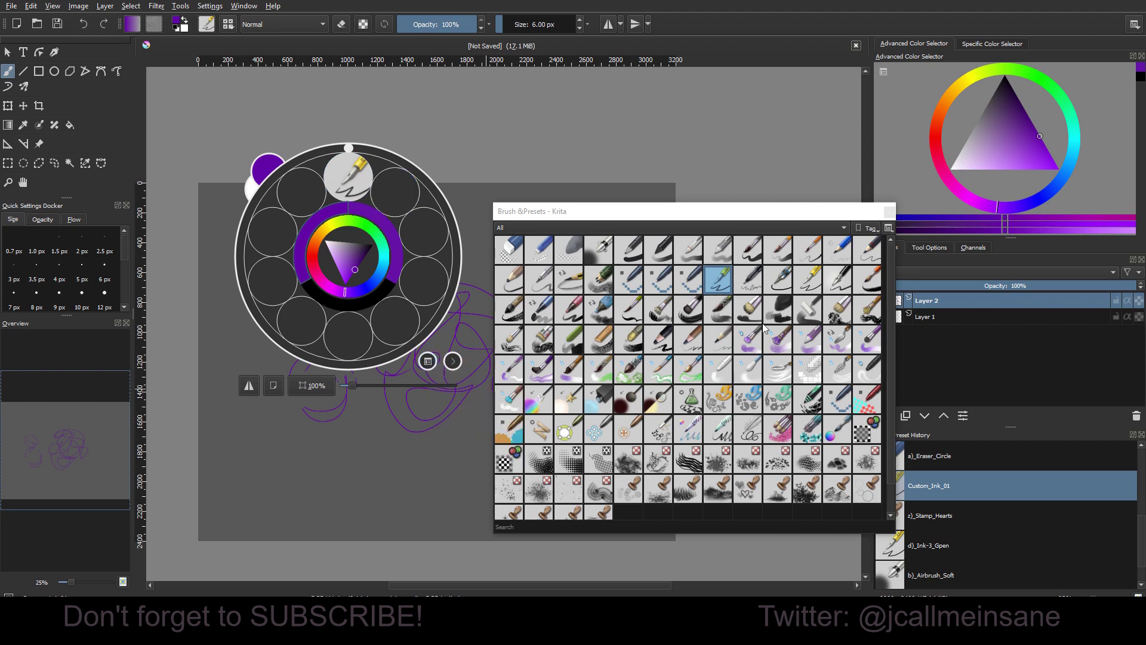
Remove Custom_Ink_01 from the CustomInkBrushes tag.
right_click(725, 284)
mouse_move(746, 314)
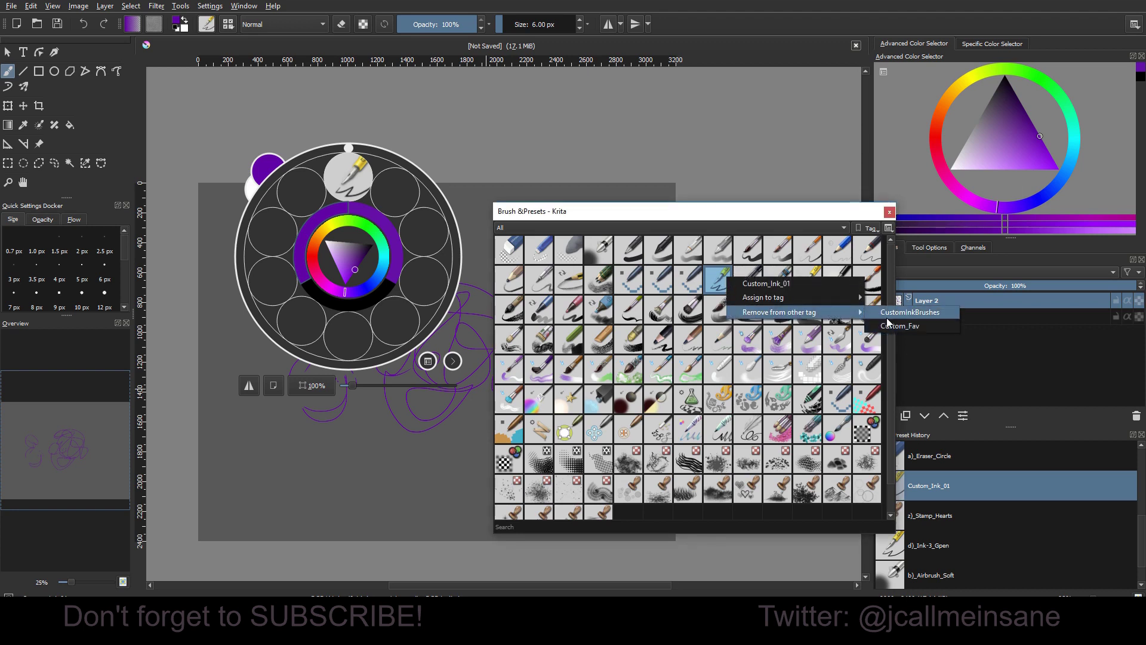
left_click(884, 318)
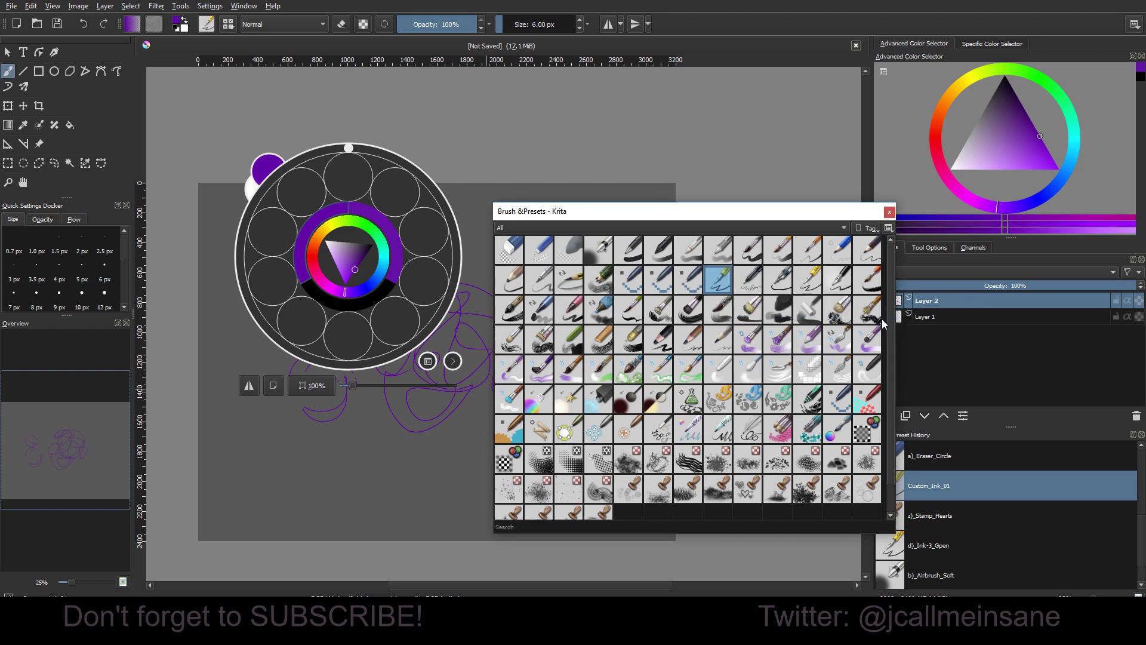
Select Chalk_Soft and view the tag menus of Chalk_Soft, Distort_Shrink and Charcoal_pencil_large.
left_click(634, 349)
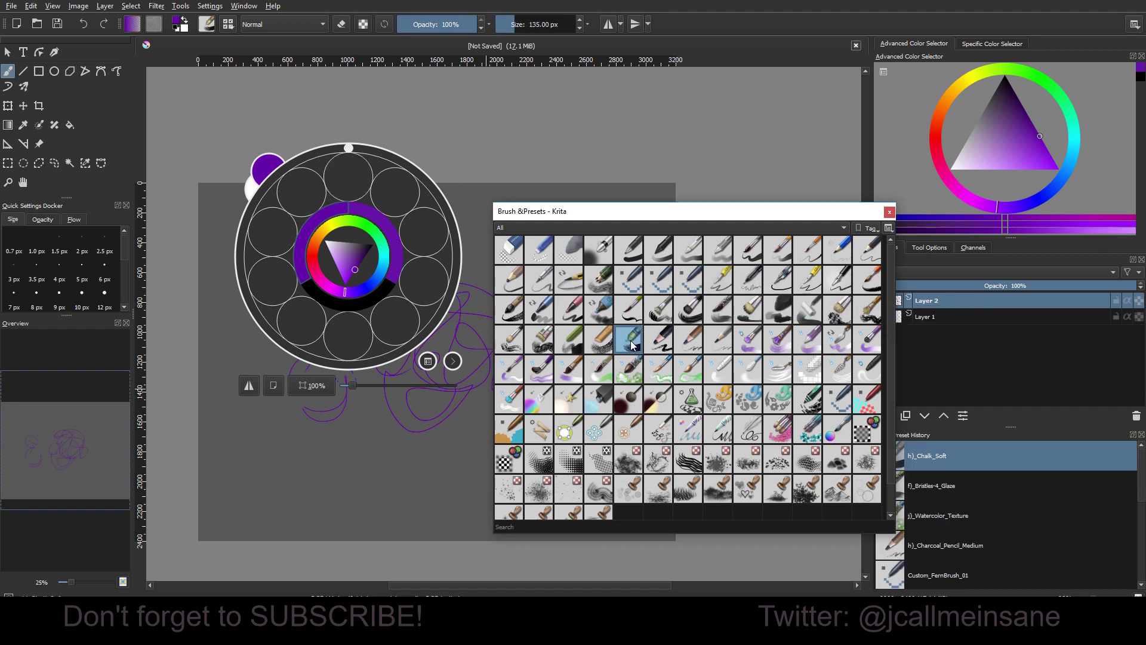
right_click(630, 342)
mouse_move(639, 363)
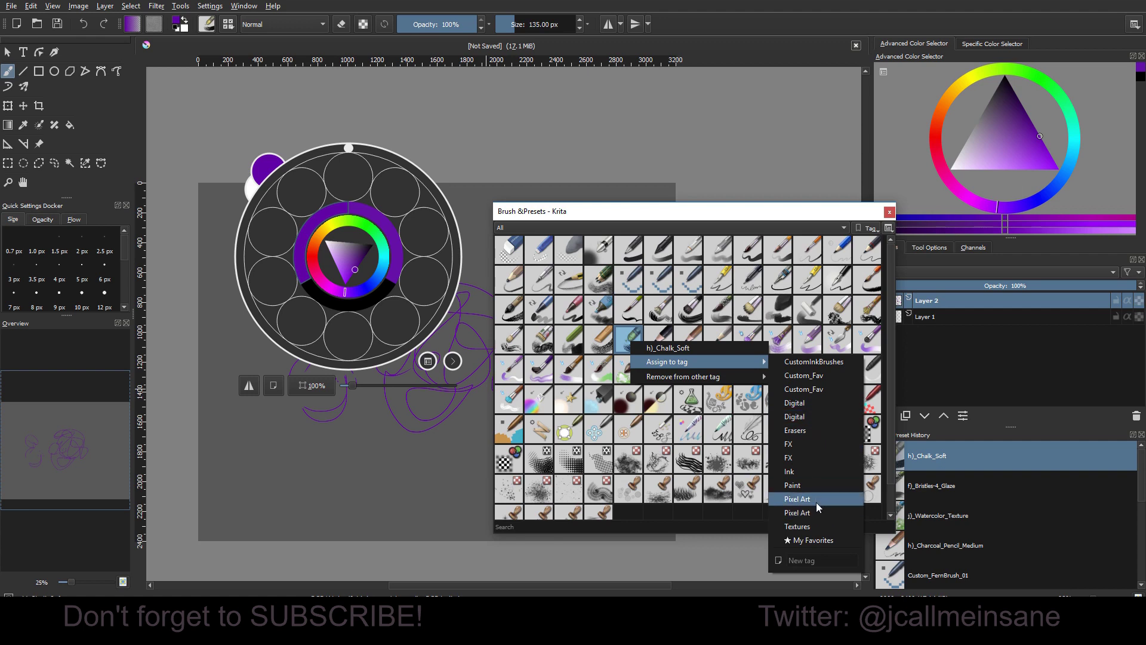
right_click(625, 442)
mouse_move(652, 465)
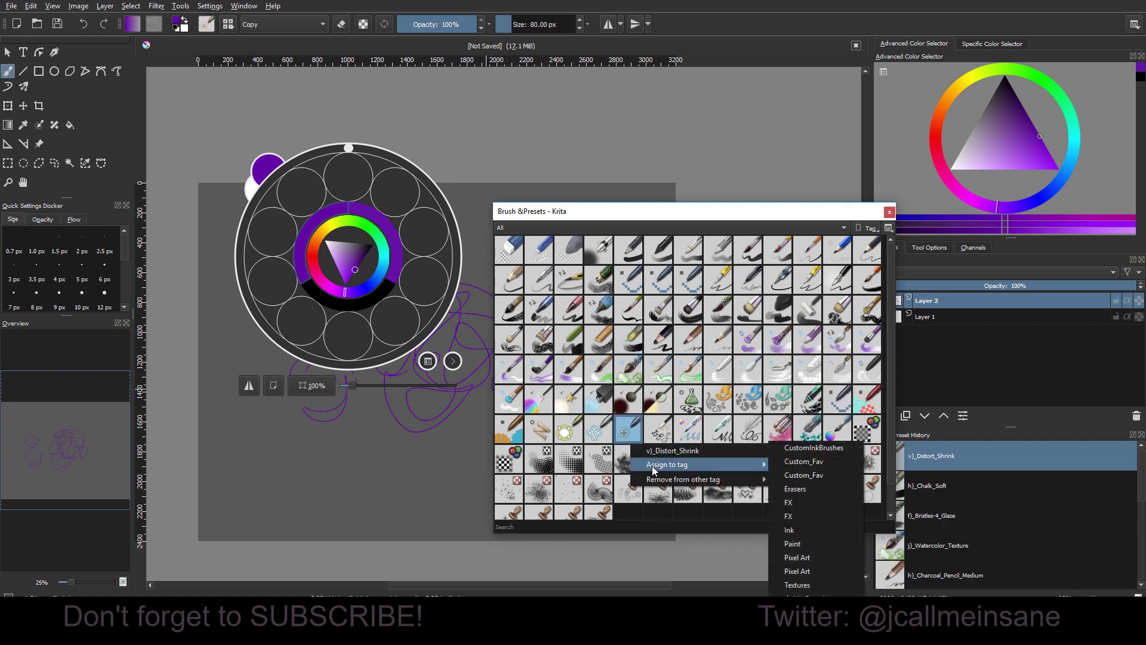
right_click(669, 336)
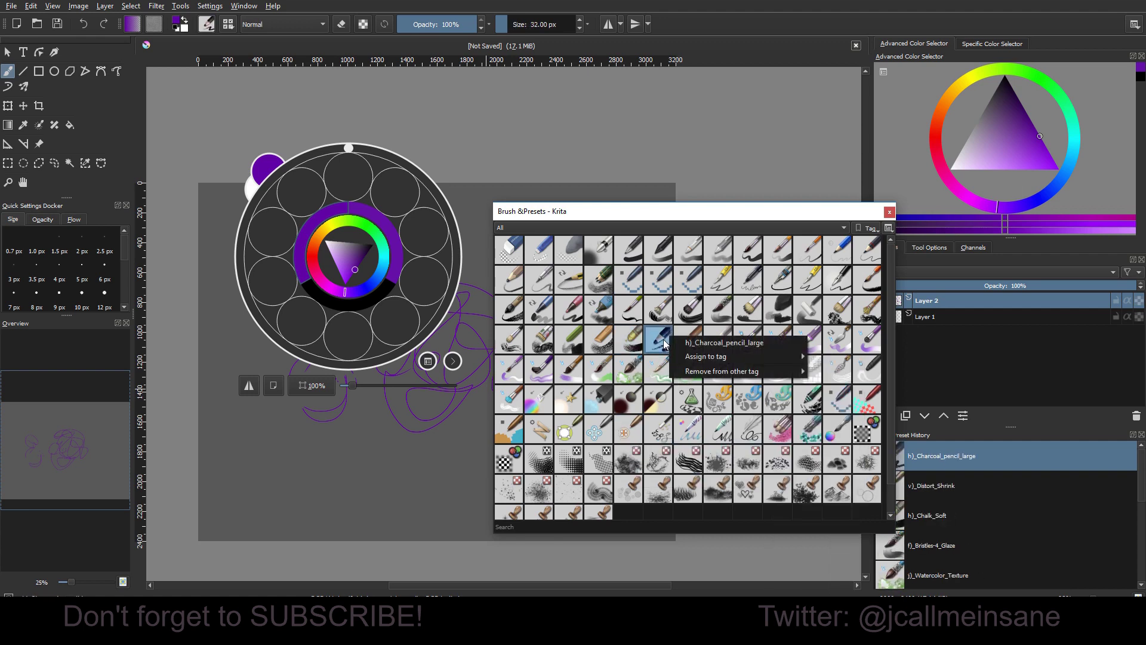
mouse_move(693, 362)
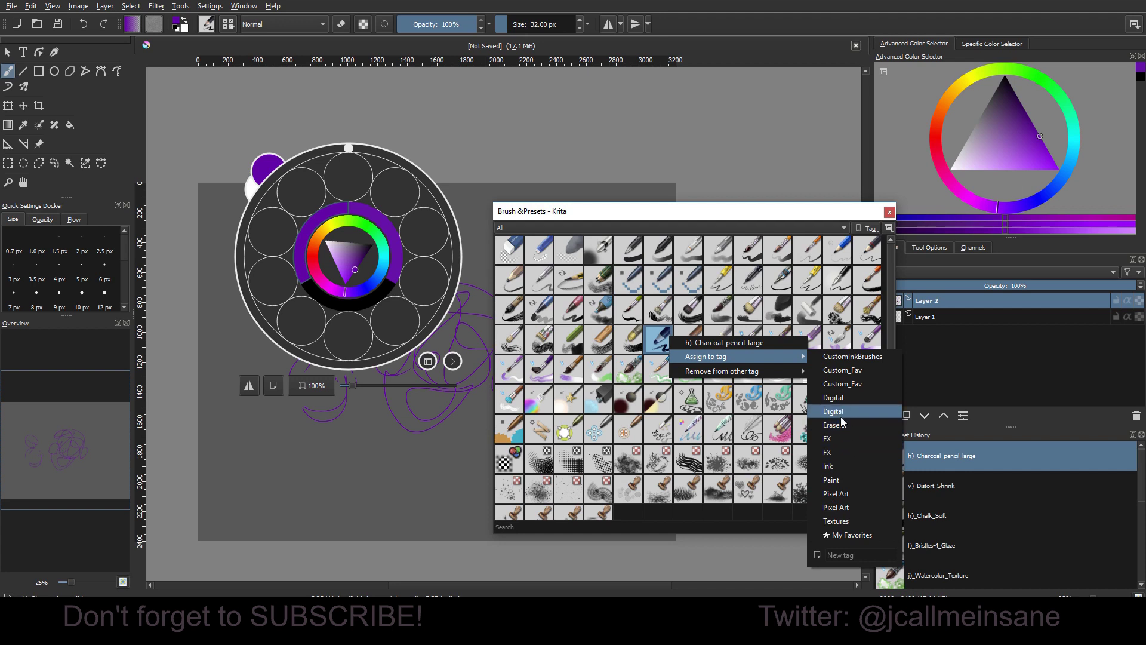
Select the Charcoal_Rock_Soft brush and glance at its tag options before dismissing them.
left_click(776, 308)
right_click(777, 308)
mouse_move(797, 334)
left_click(559, 319)
right_click(560, 319)
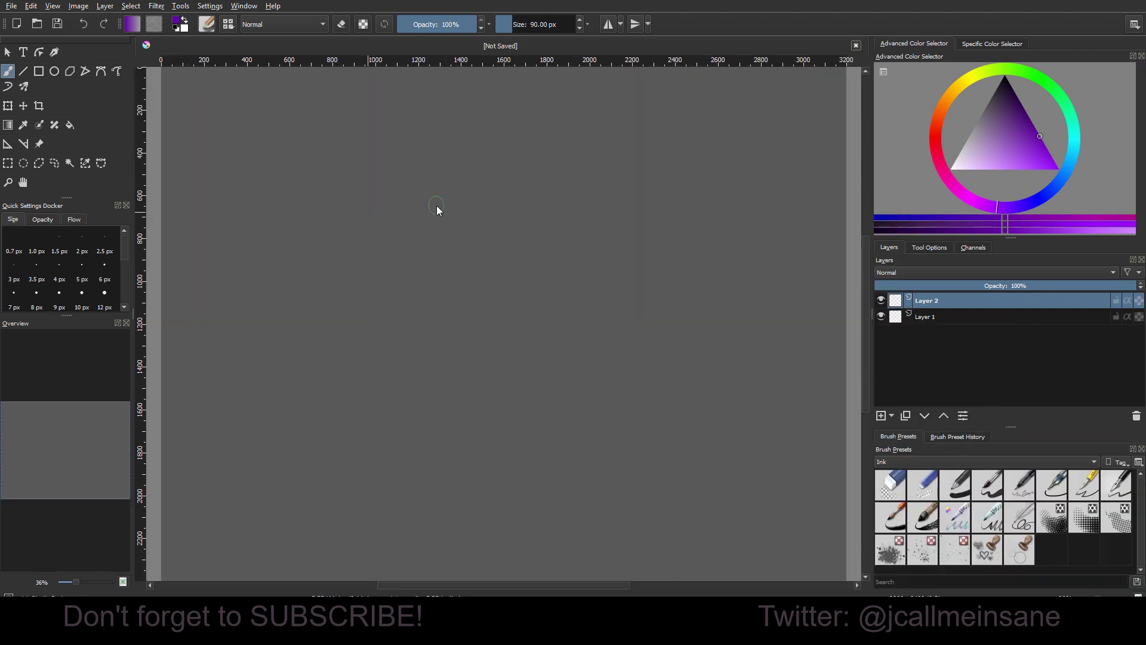
From the pop-up palette pick the small ink pen in black, draw, then enlarge to about 315 px.
right_click(432, 206)
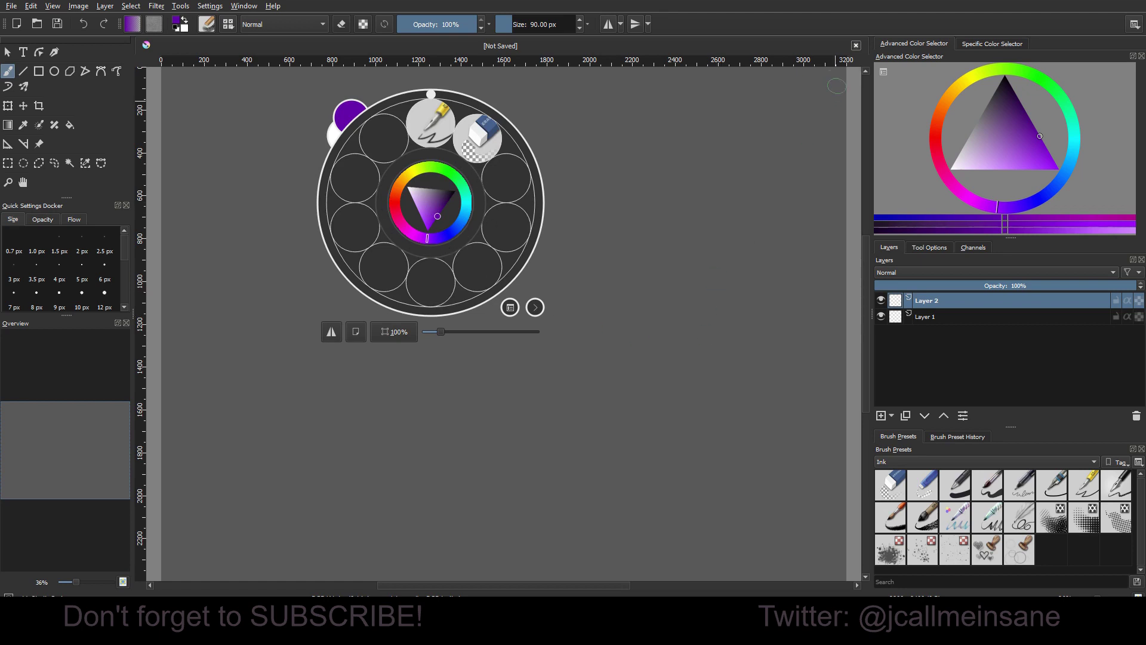
left_click(429, 136)
right_click(567, 194)
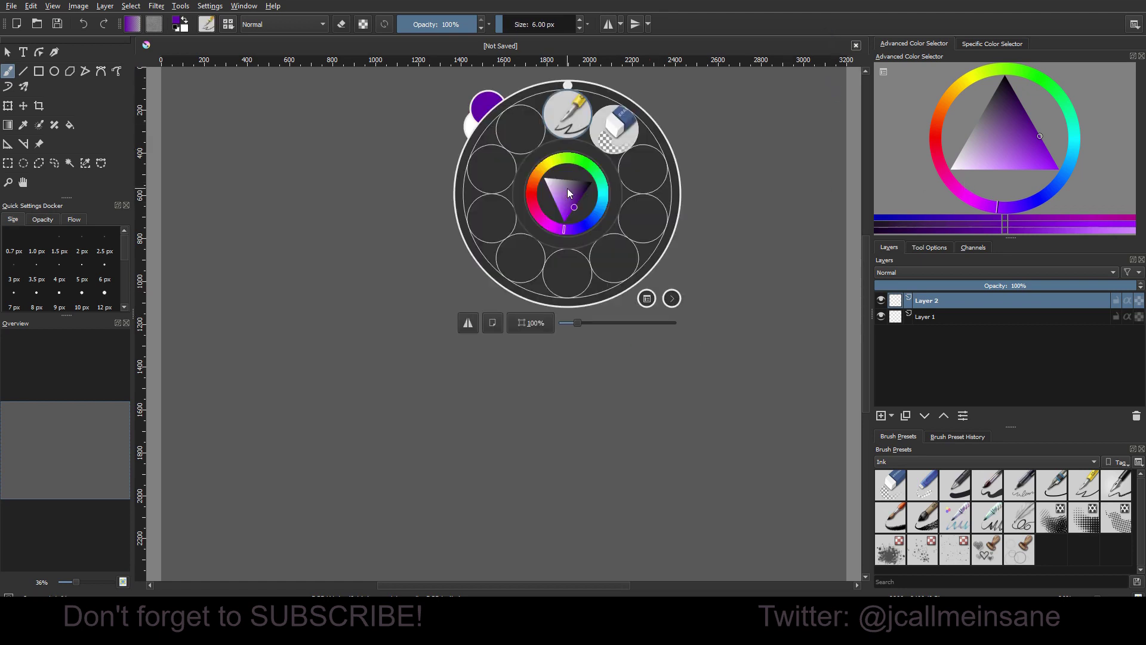
left_click_drag(1030, 152, 987, 72)
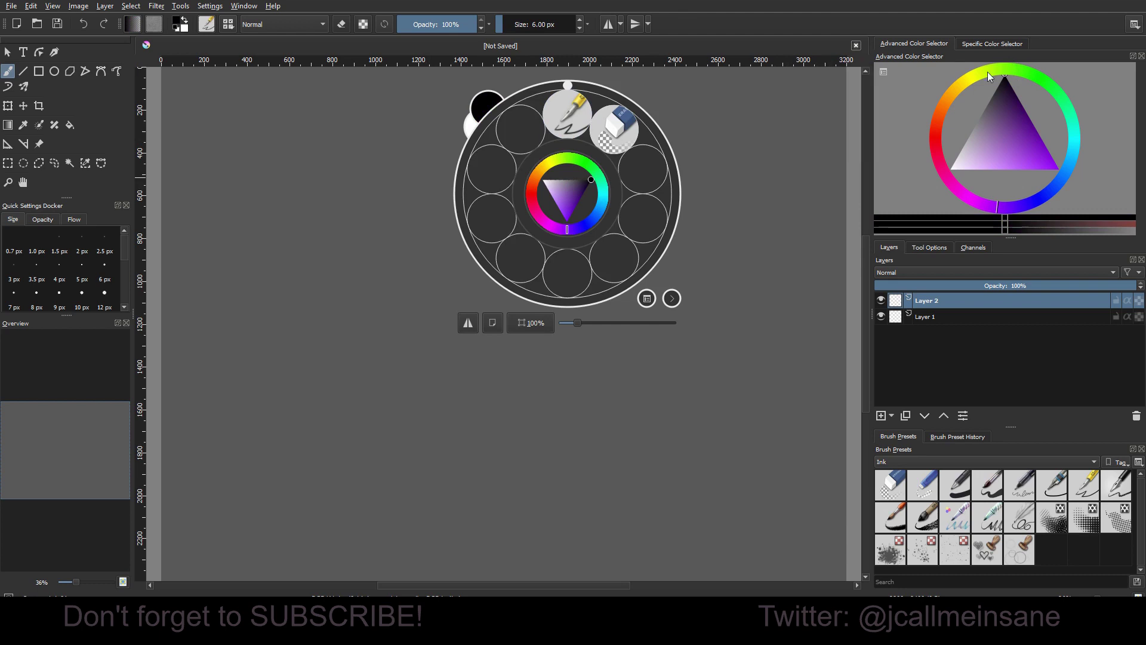
left_click(471, 364)
mouse_move(446, 284)
left_mouse_down()
mouse_move(485, 410)
mouse_move(536, 457)
left_mouse_up()
left_click_drag(394, 270, 454, 270)
mouse_move(352, 227)
left_mouse_down()
mouse_move(453, 302)
mouse_move(507, 280)
left_mouse_up()
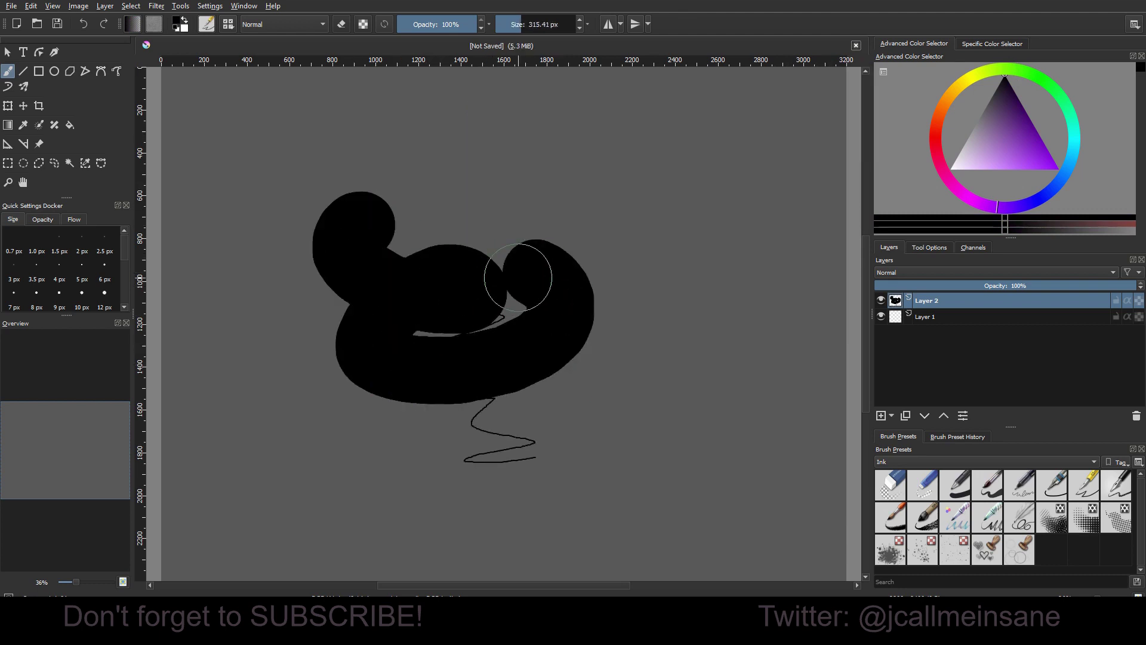
Clear Layer 2 and paint a large purple stroke picked from the palette's colour wheel.
key("Delete")
right_click(516, 276)
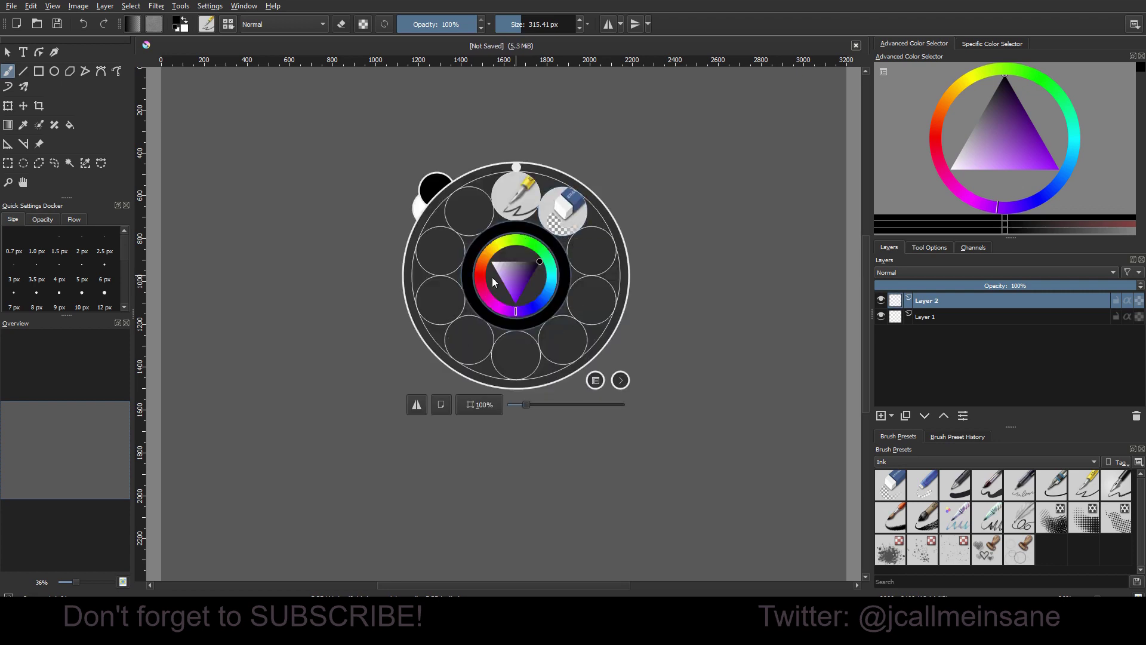
left_click(1023, 138)
left_click(678, 145)
mouse_move(466, 157)
left_mouse_down()
mouse_move(504, 332)
mouse_move(478, 442)
left_mouse_up()
Shift the colour to teal and paint several teal strokes, including a big U on the right.
right_click(508, 320)
left_click(1071, 138)
left_click_drag(1071, 138, 1071, 119)
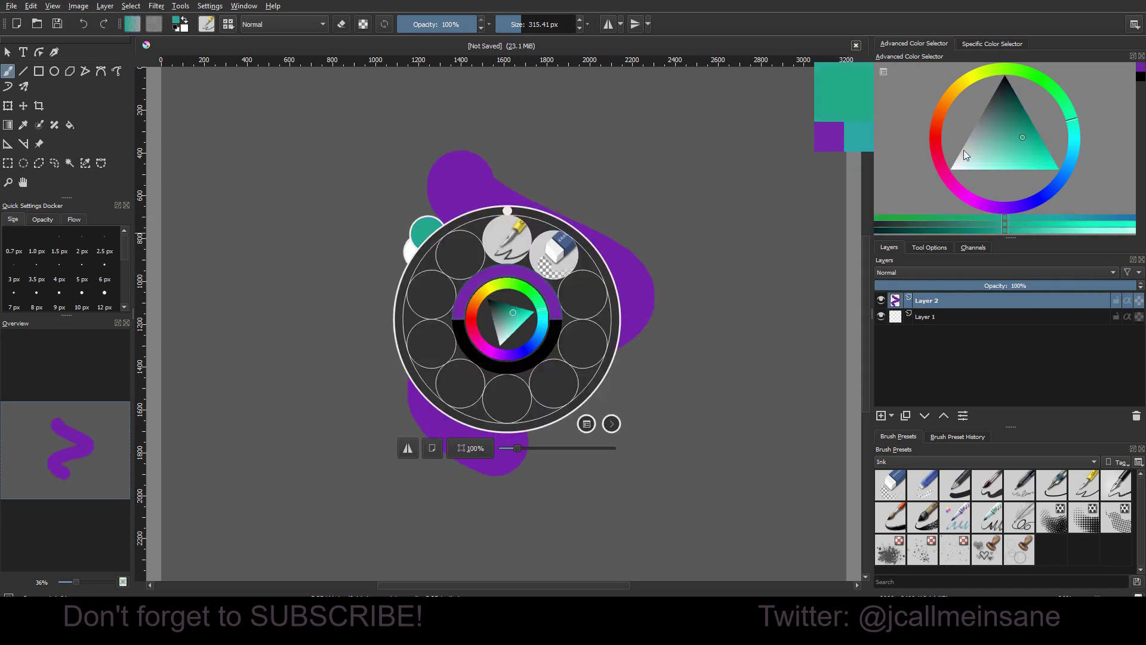
left_click(524, 138)
left_click_drag(559, 171, 609, 304)
right_click(422, 340)
left_click(586, 211)
left_click_drag(586, 211, 499, 320)
right_click(496, 328)
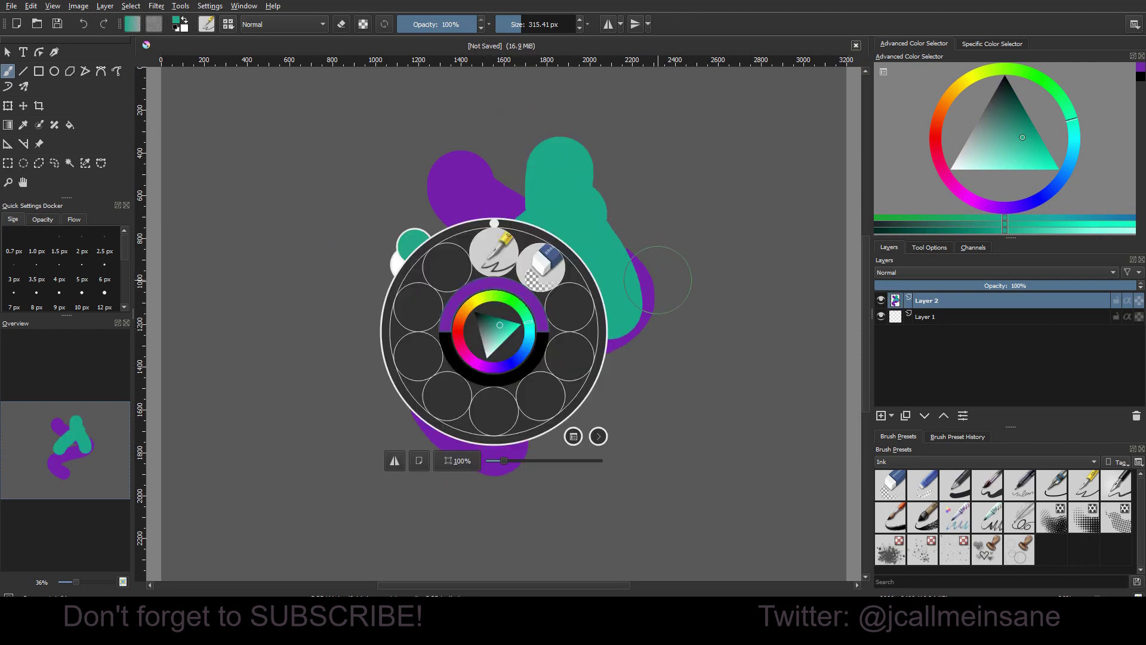
left_click(671, 233)
left_click_drag(674, 230, 555, 400)
Change the colour to a pale yellow and paint a large yellow blob over the shapes.
right_click(510, 290)
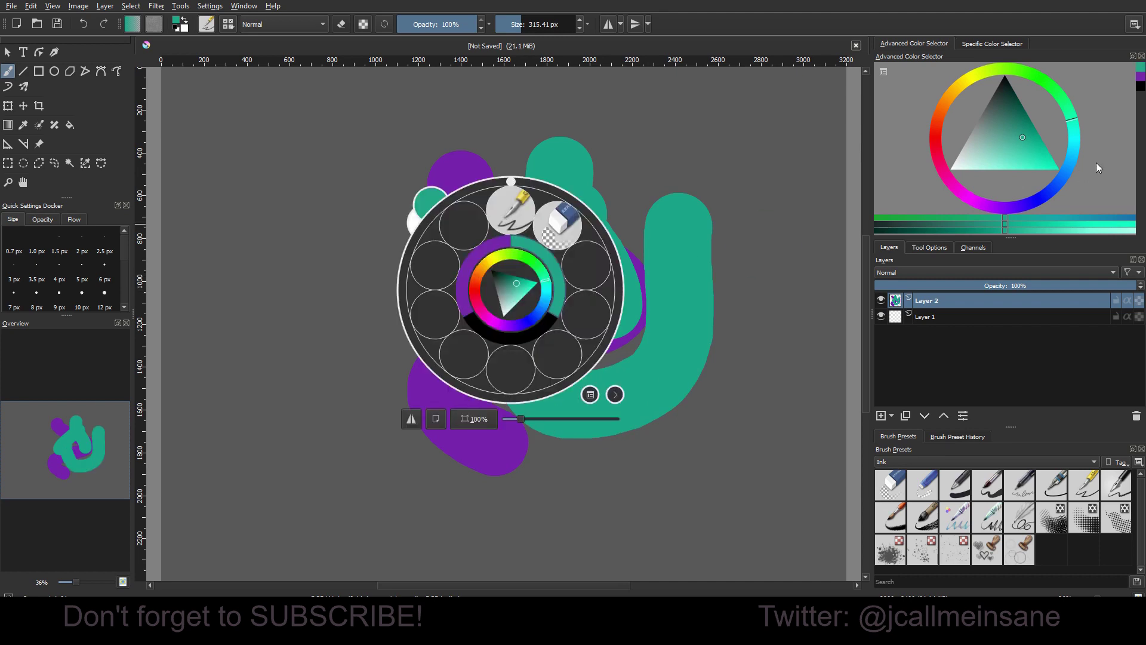
mouse_move(1008, 156)
left_mouse_down()
mouse_move(952, 188)
mouse_move(1022, 203)
left_mouse_up()
mouse_move(497, 253)
left_mouse_down()
mouse_move(493, 304)
mouse_move(494, 239)
left_mouse_up()
left_click(378, 171)
mouse_move(378, 172)
left_mouse_down()
mouse_move(469, 208)
mouse_move(403, 307)
mouse_move(471, 237)
mouse_move(354, 259)
mouse_move(476, 197)
left_mouse_up()
right_click(543, 269)
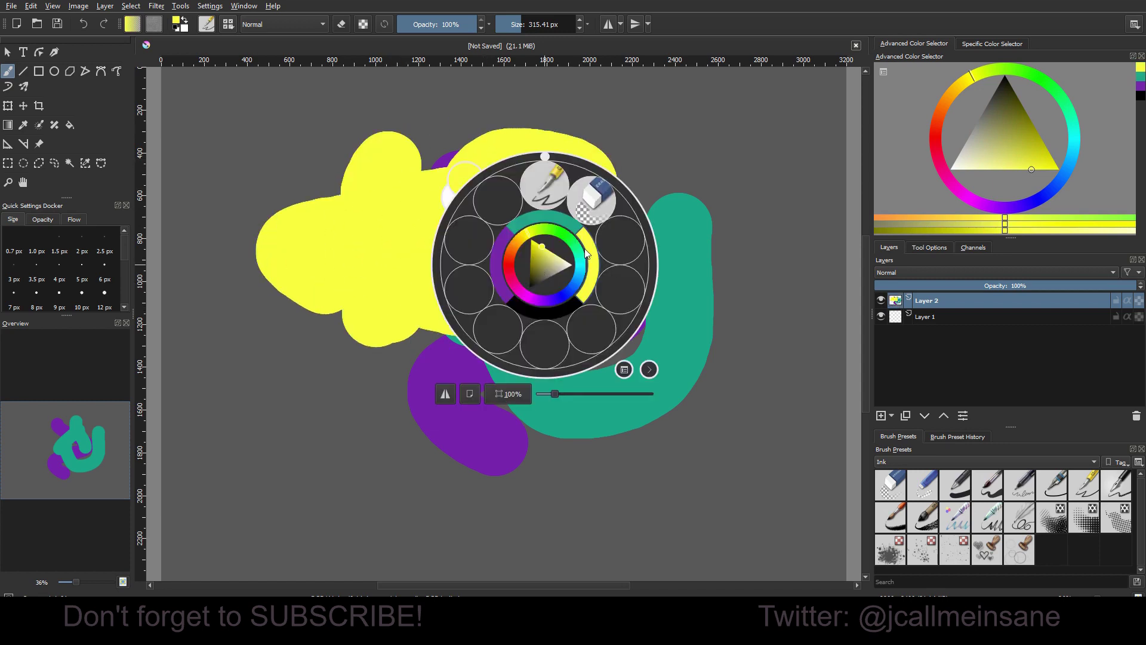